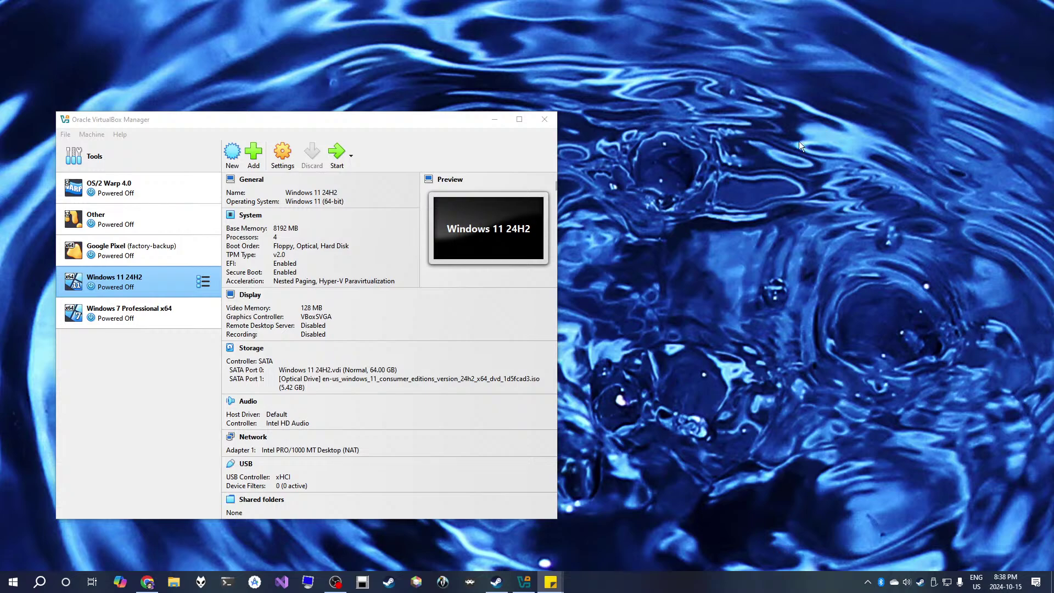
click(373, 117)
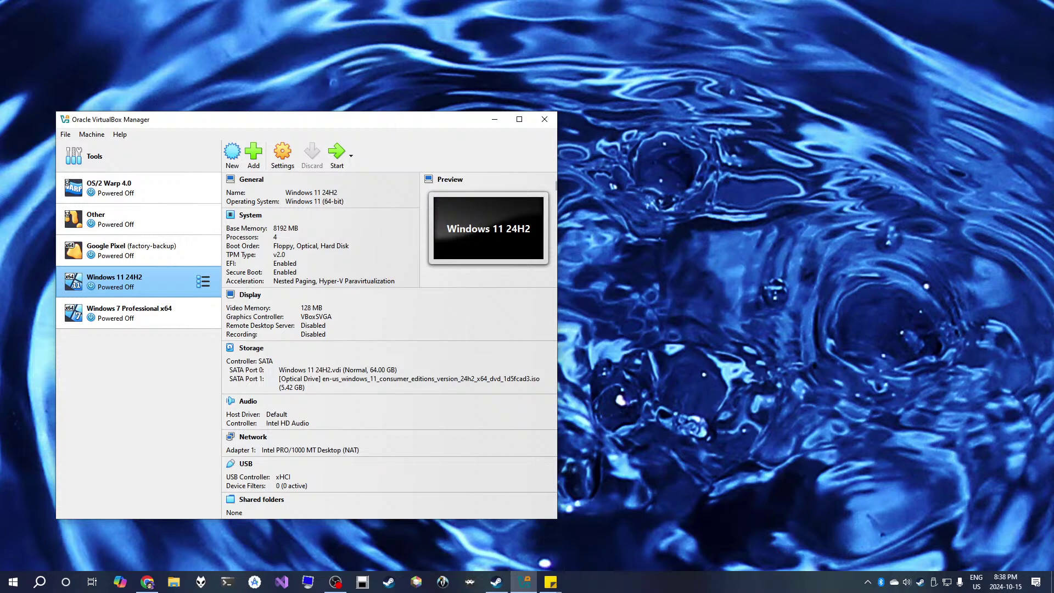
key(alt+Tab)
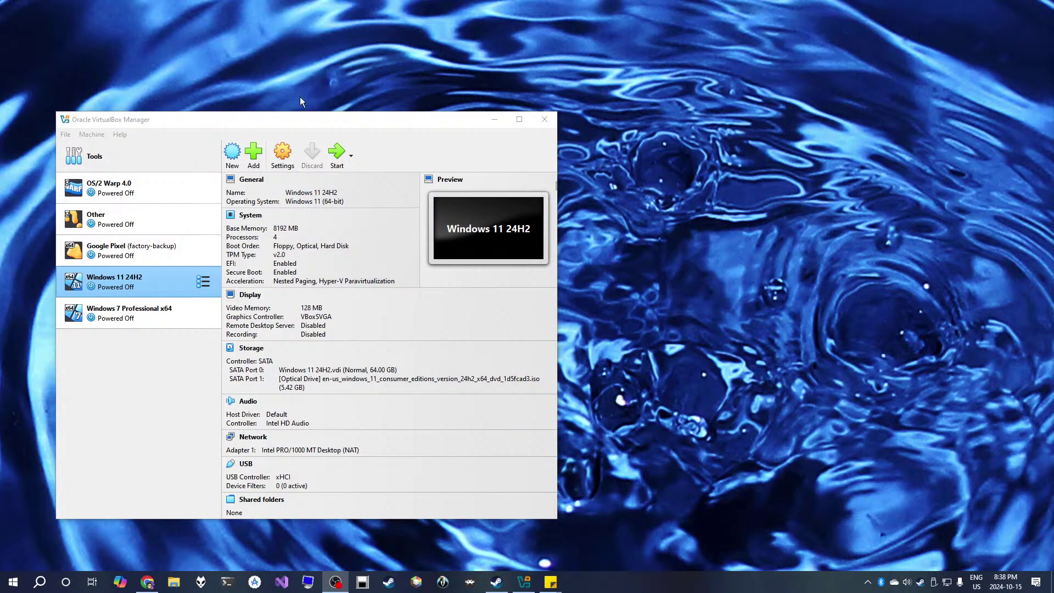
click(318, 122)
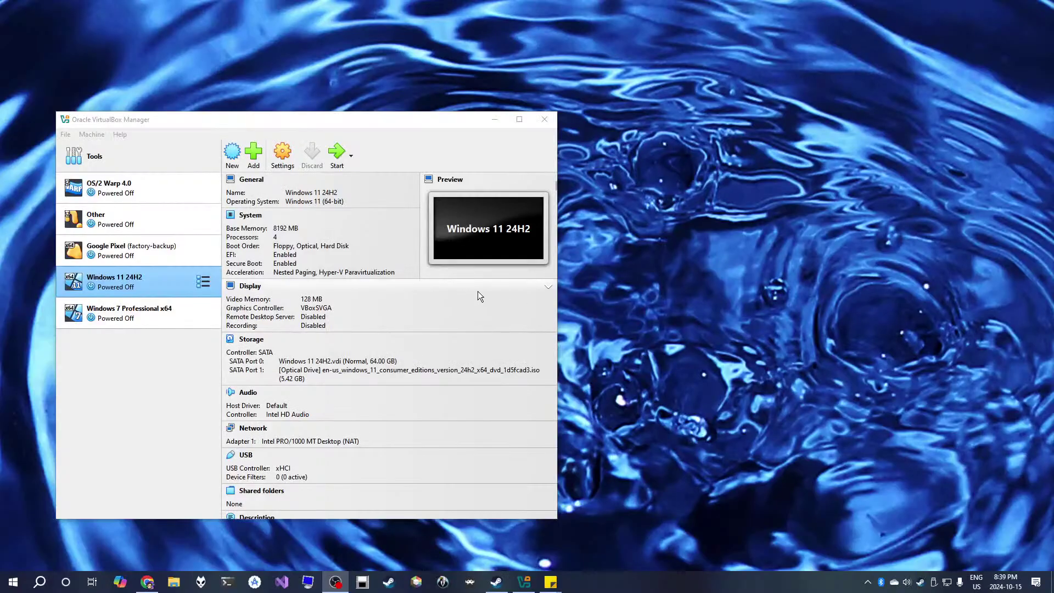
Start the Windows 11 24H2 virtual machine, boot it from the installation DVD and dismiss the notification messages.
click(331, 161)
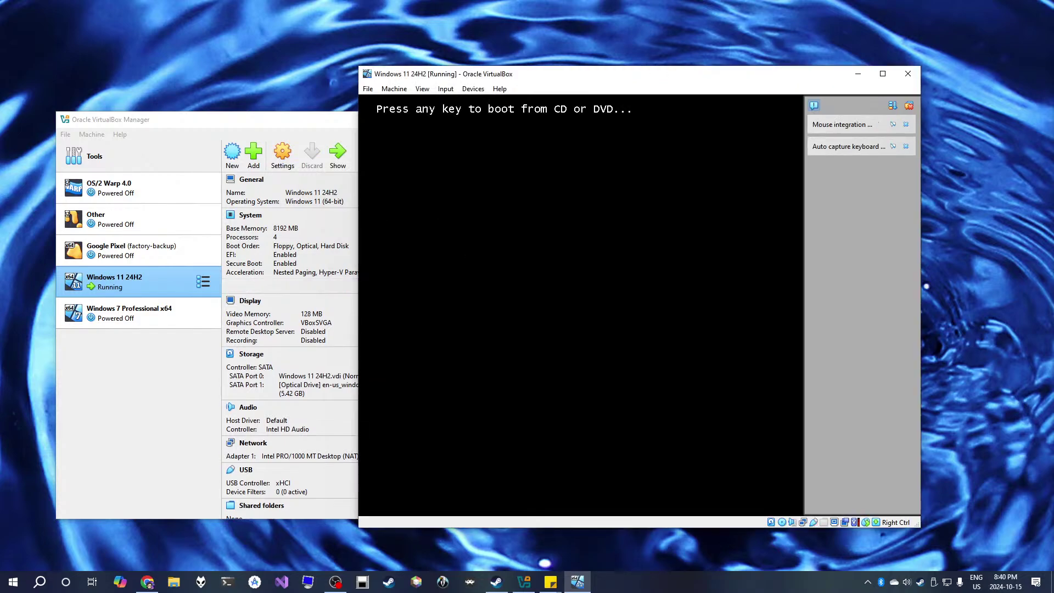
key(Return)
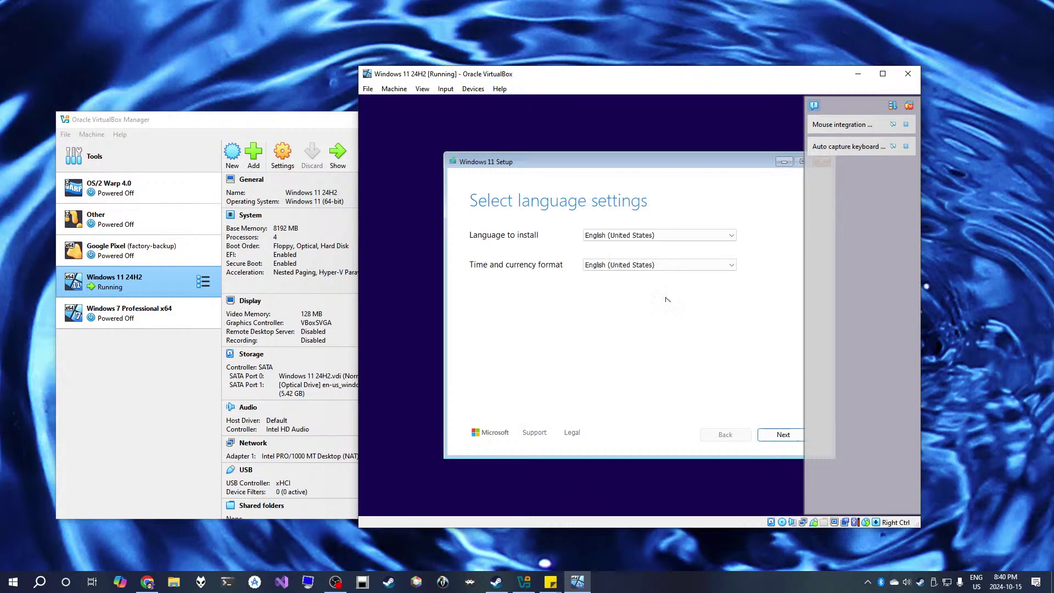
click(909, 105)
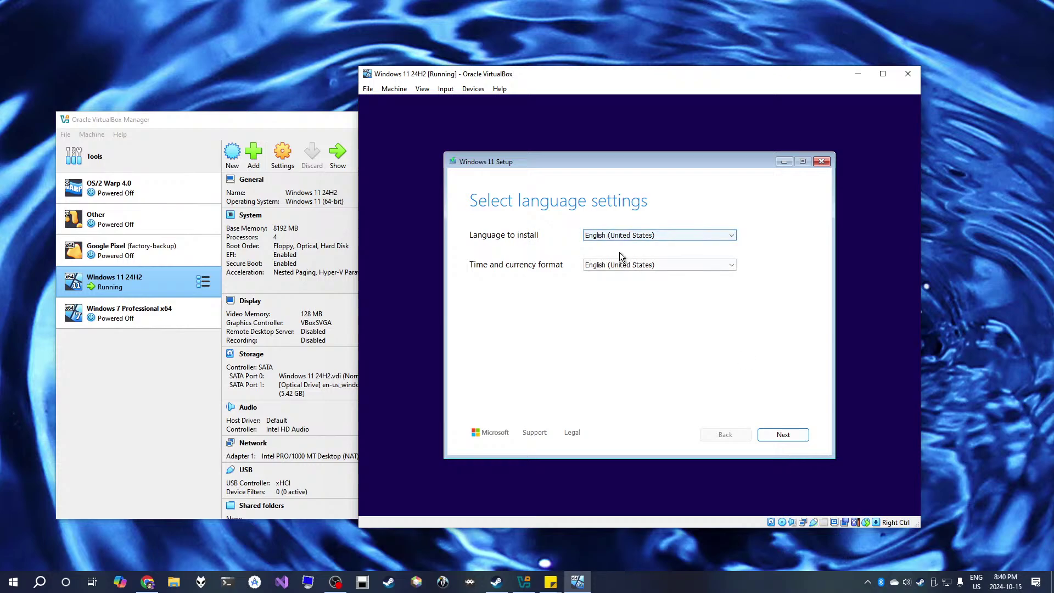
Accept English (United States) as language and time format and US as keyboard layout in Windows 11 Setup.
click(636, 268)
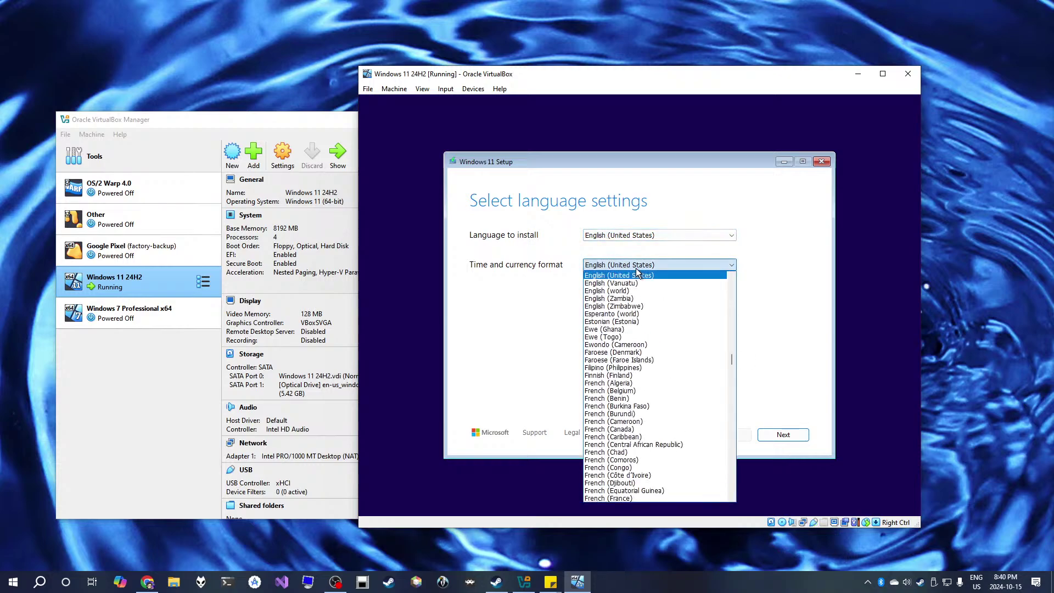
scroll(657, 327, down, 1)
scroll(657, 327, up, 2)
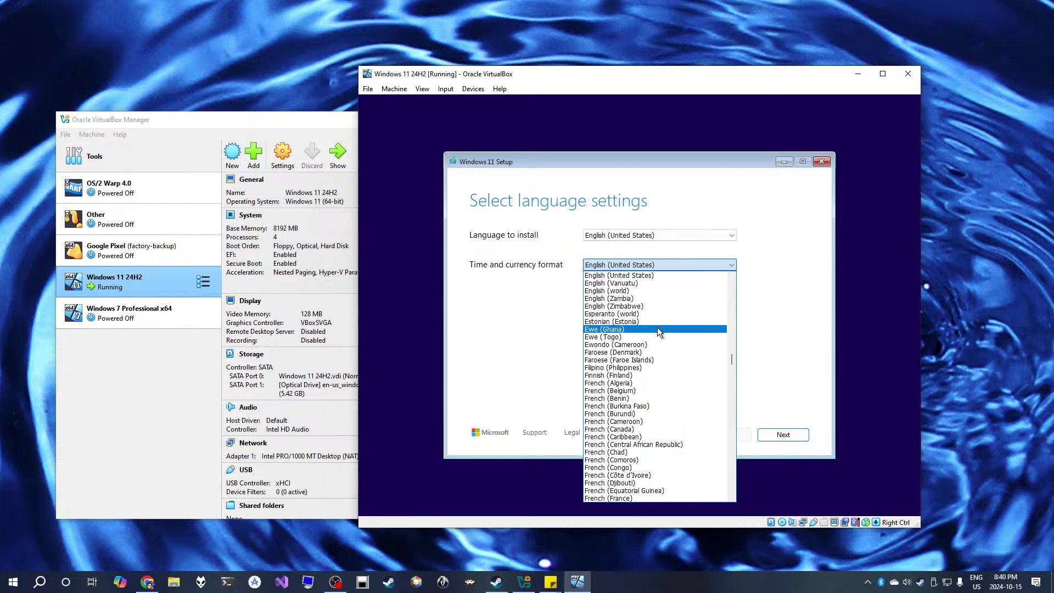
click(711, 262)
click(776, 435)
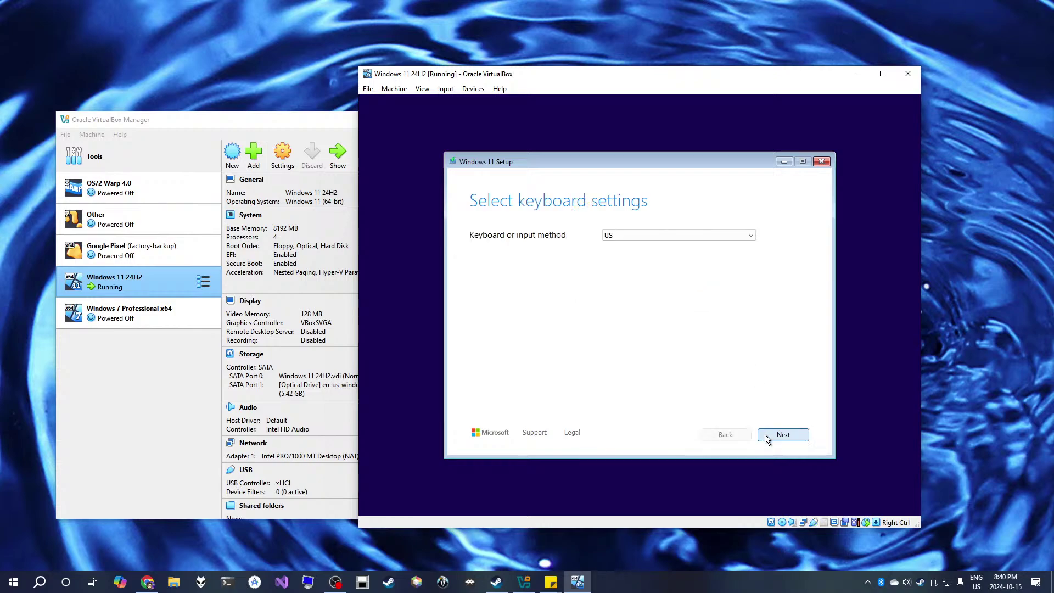
click(775, 433)
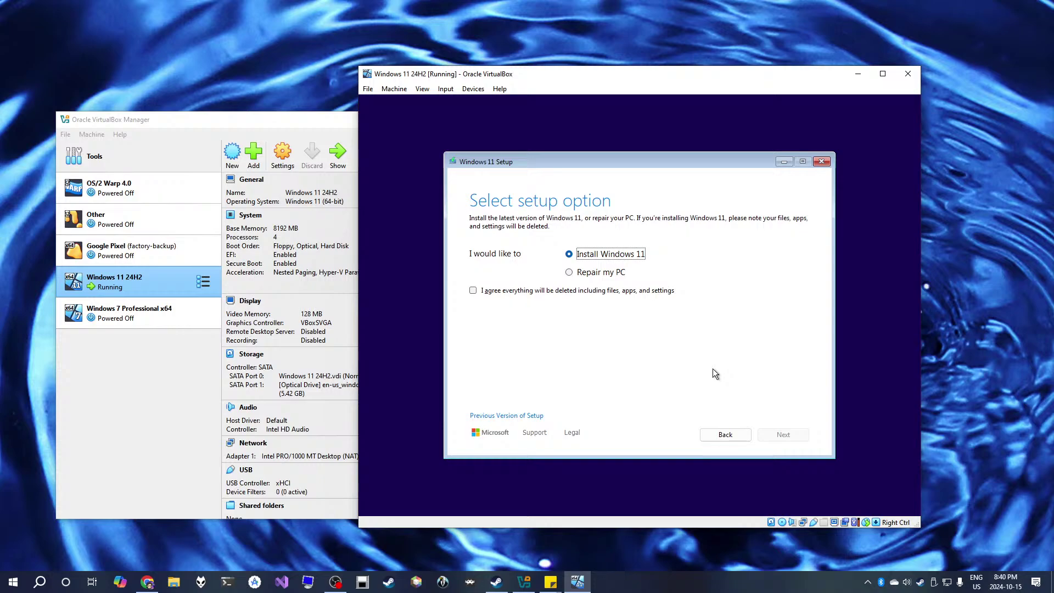
Open a command prompt over Windows 11 Setup and launch the Registry Editor with regedit.
key(shift+F10)
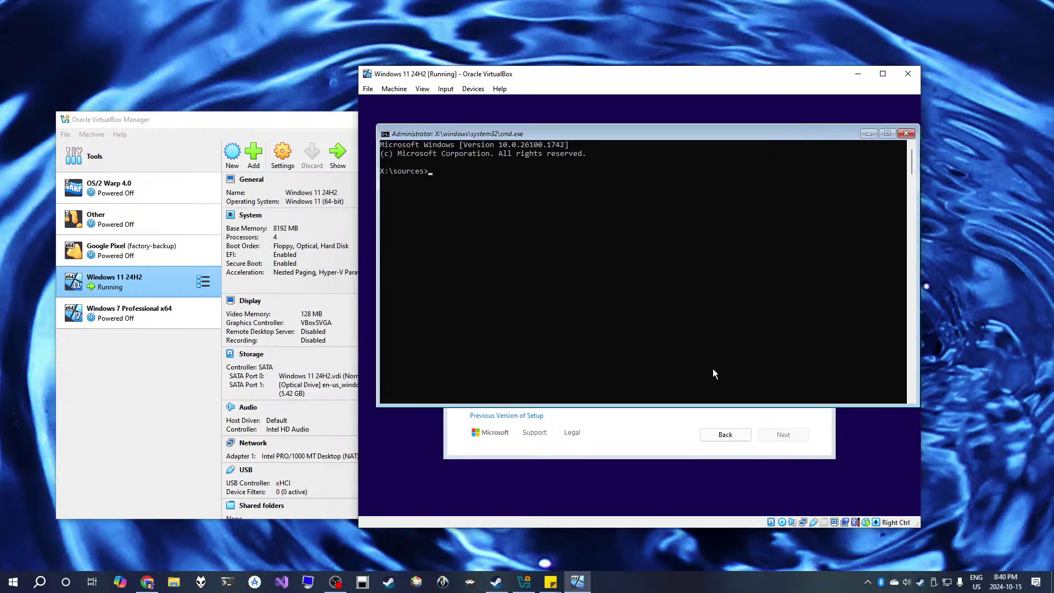
text(regedit)
key(Return)
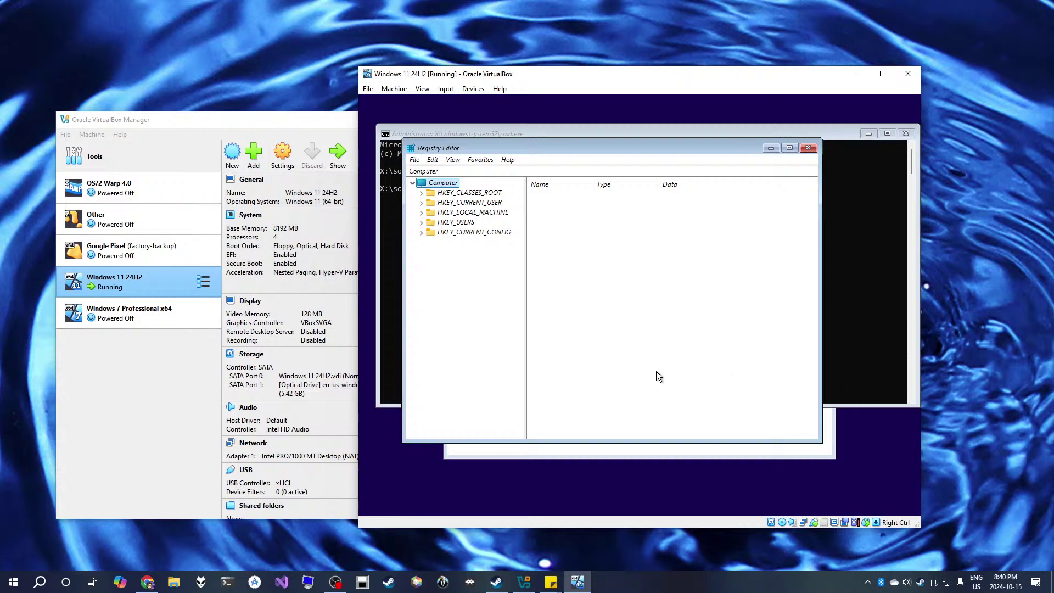
Create a new key named LabConfig under HKEY_LOCAL_MACHINE\SYSTEM\Setup.
click(421, 213)
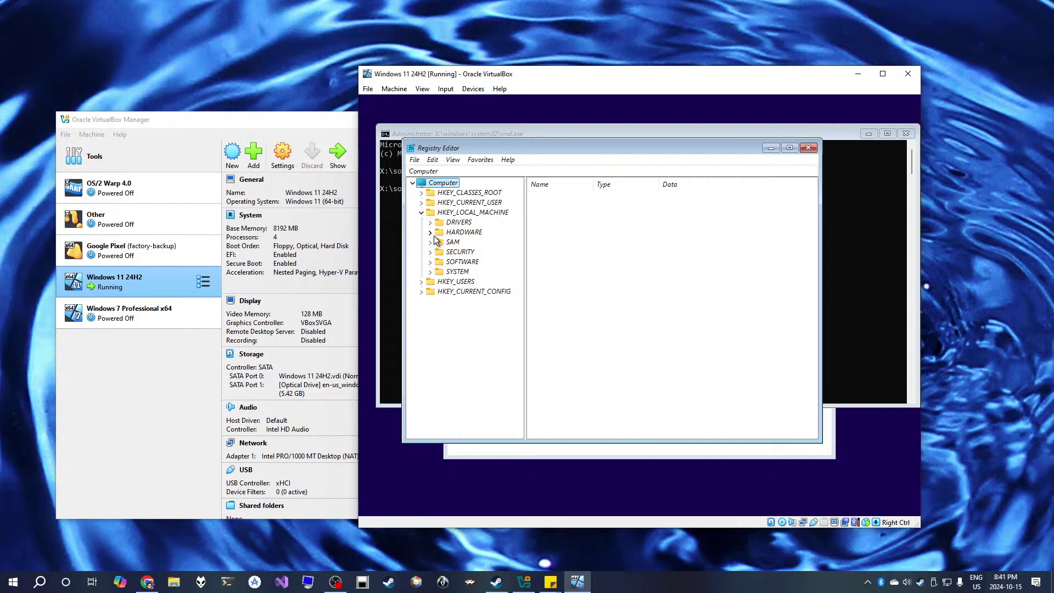
click(431, 272)
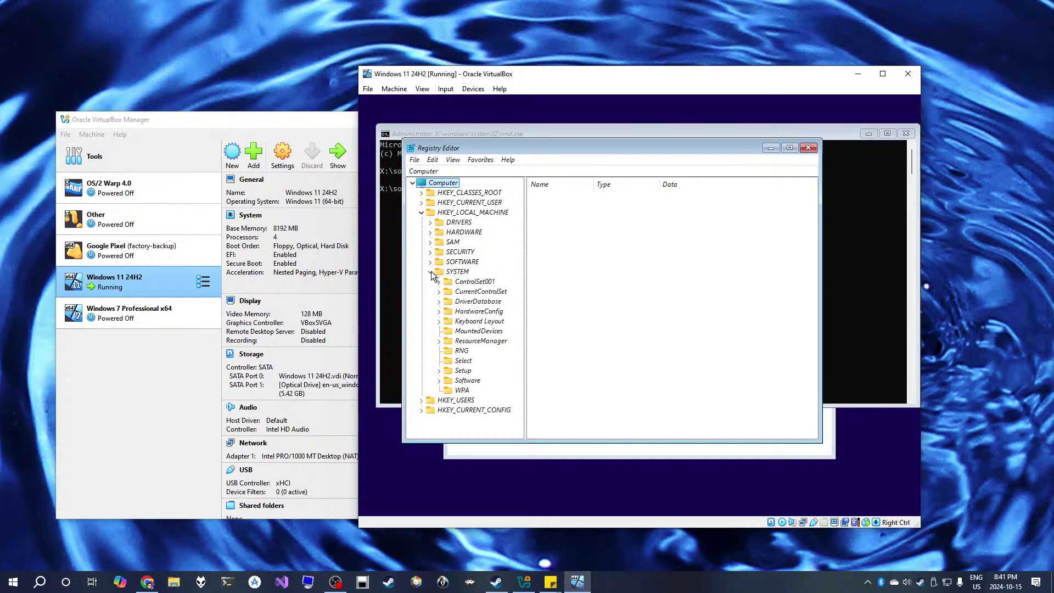
click(439, 371)
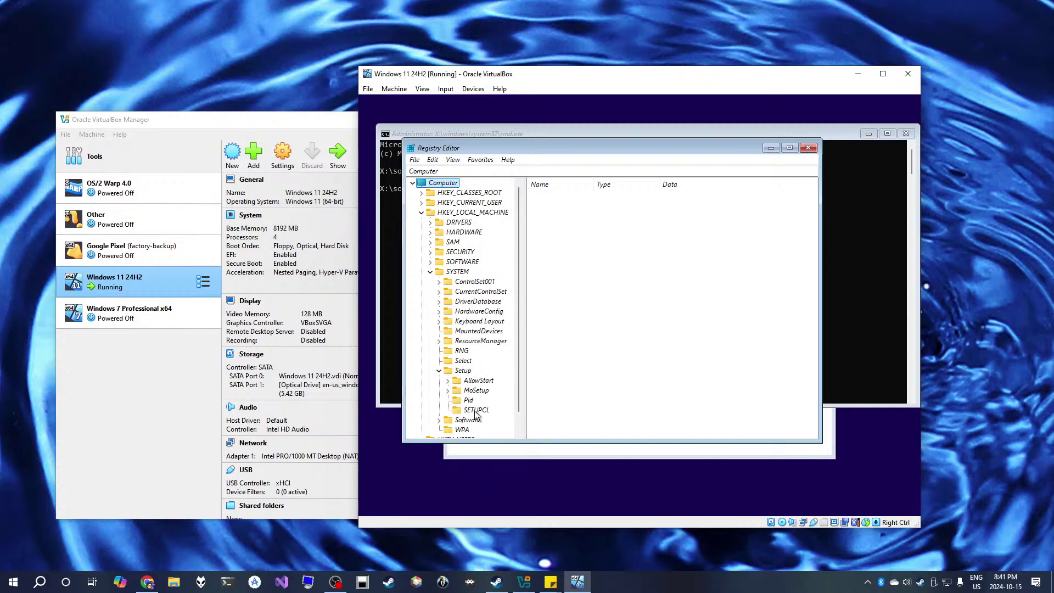
scroll(462, 391, down, 1)
click(454, 352)
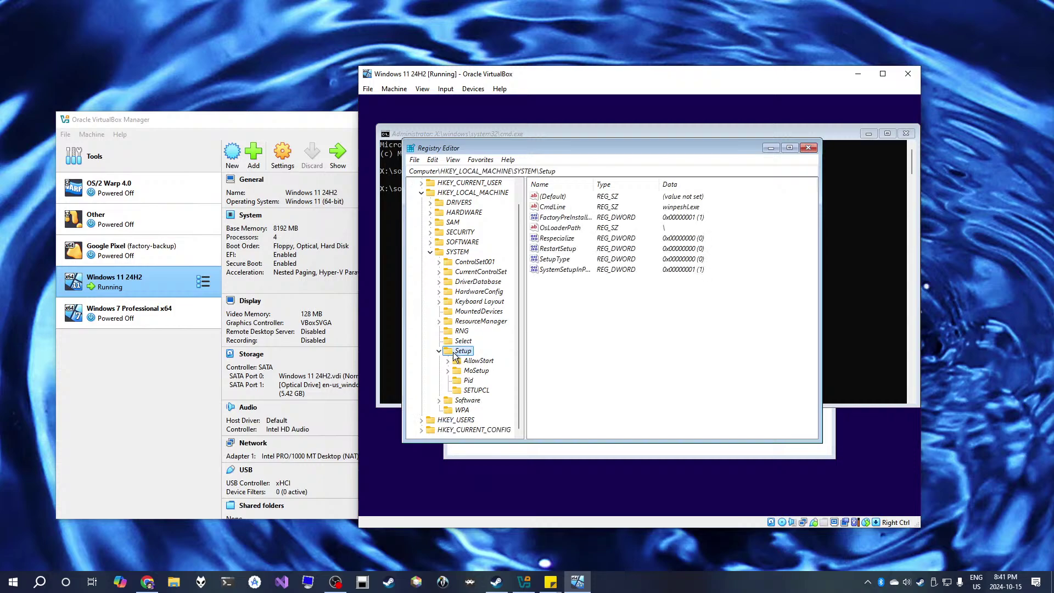
right_click(454, 355)
mouse_move(495, 373)
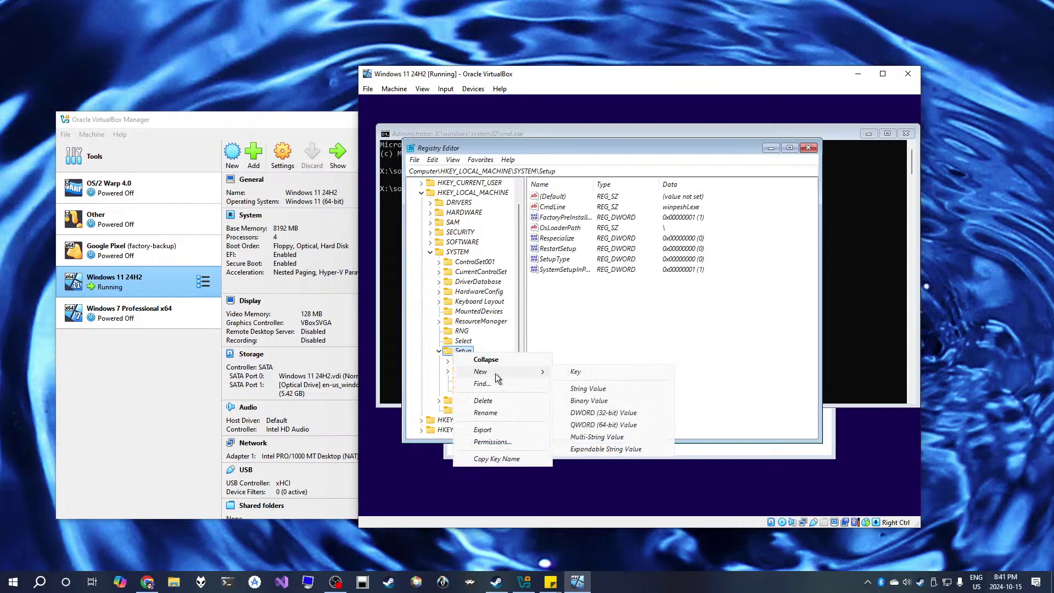
click(581, 373)
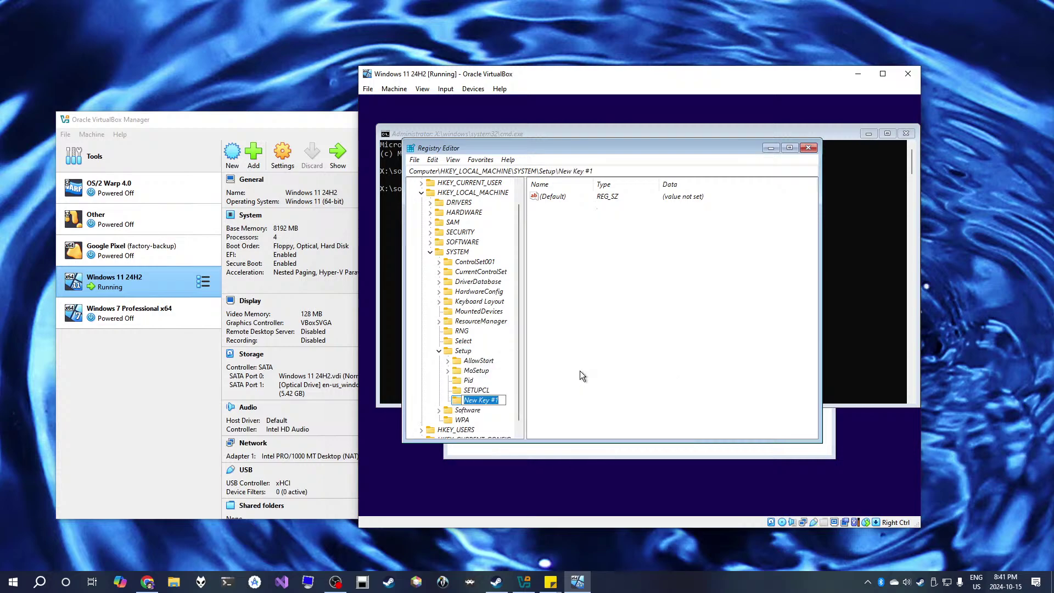
text(LabConfig)
key(Return)
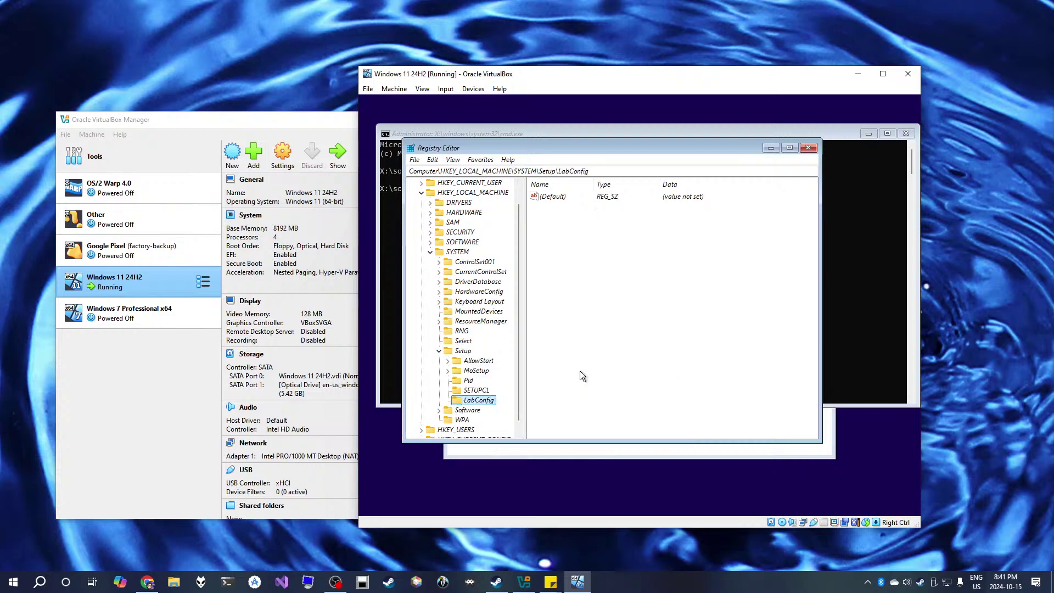
Add a DWORD (32-bit) value named BypassTPMCheck to the LabConfig key and set its data to 1.
right_click(625, 266)
mouse_move(653, 274)
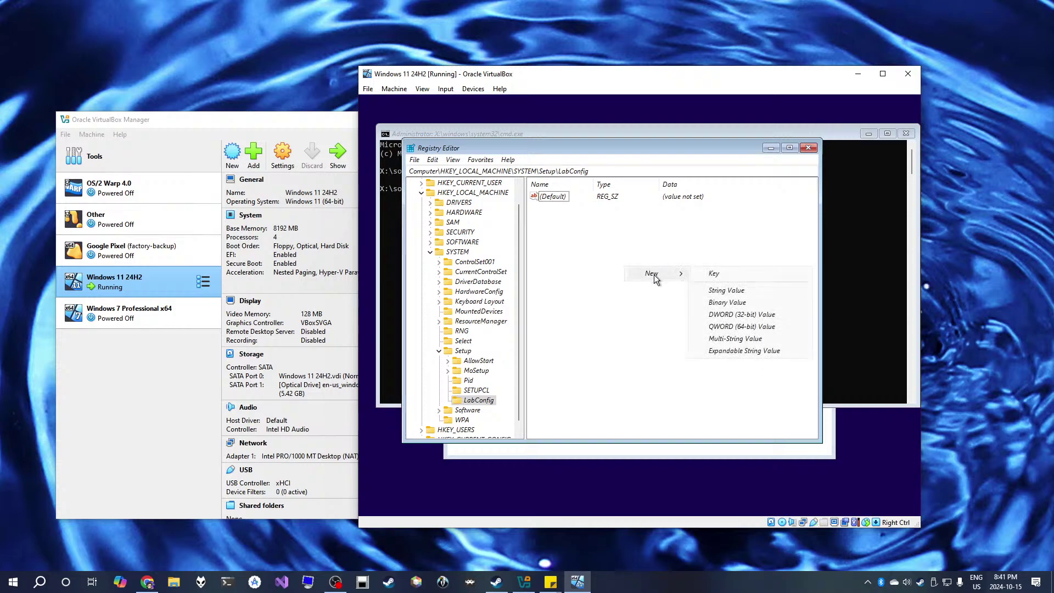
click(732, 317)
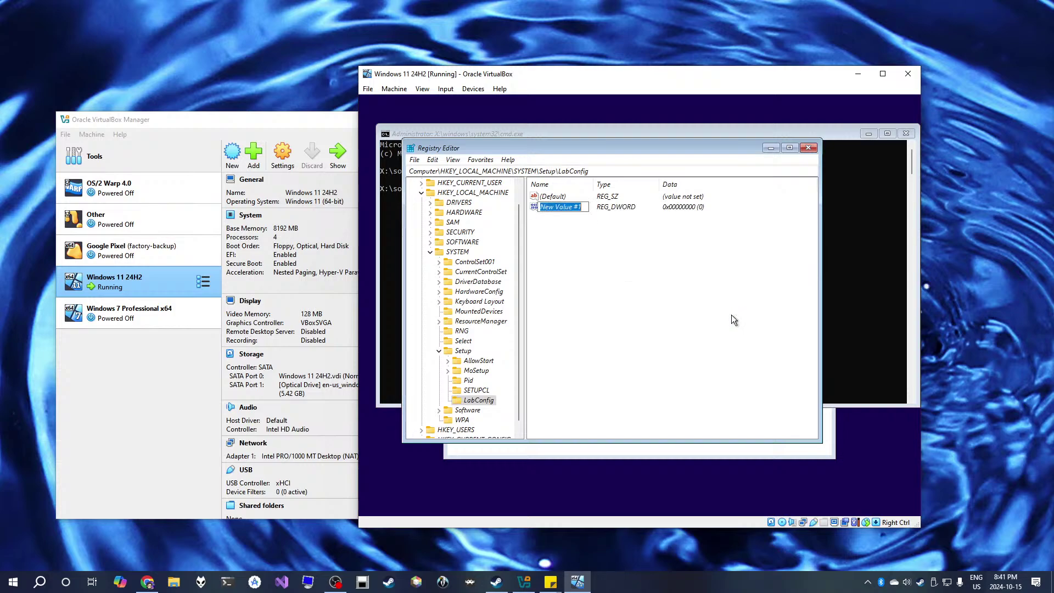
key(BackSpace)
text(BypassTPMCheck)
key(Return)
double_click(584, 210)
text(1)
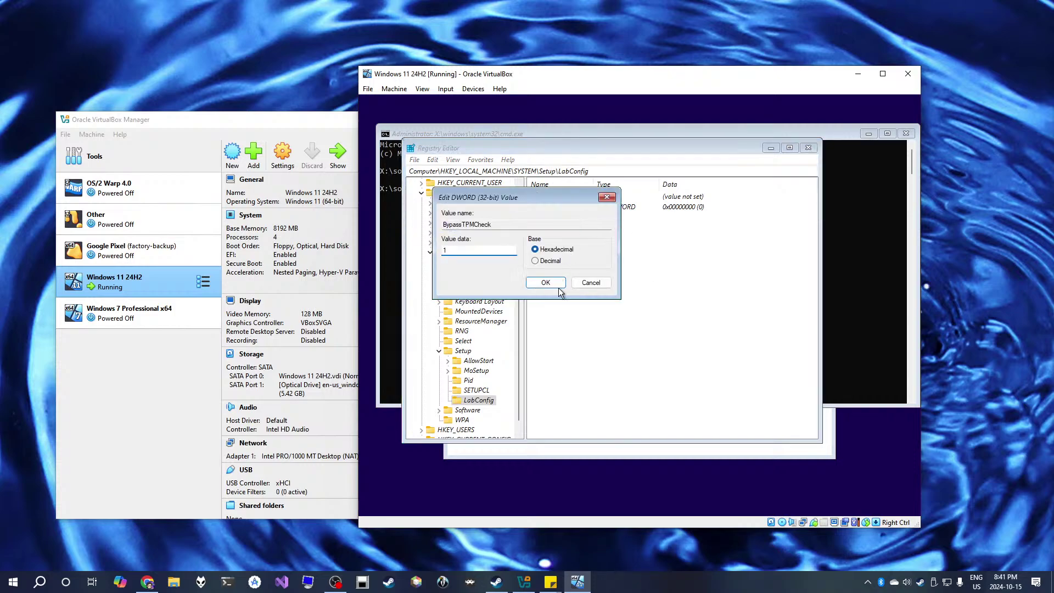
Add a DWORD (32-bit) value named BypassSecureBootCheck to the LabConfig key and set its data to 1.
right_click(566, 262)
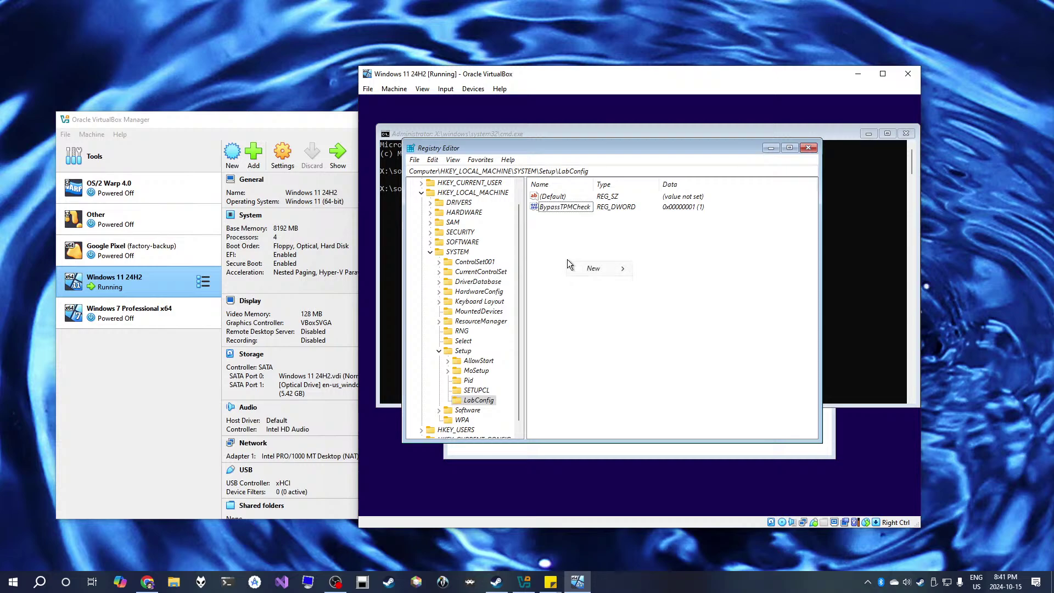
mouse_move(598, 268)
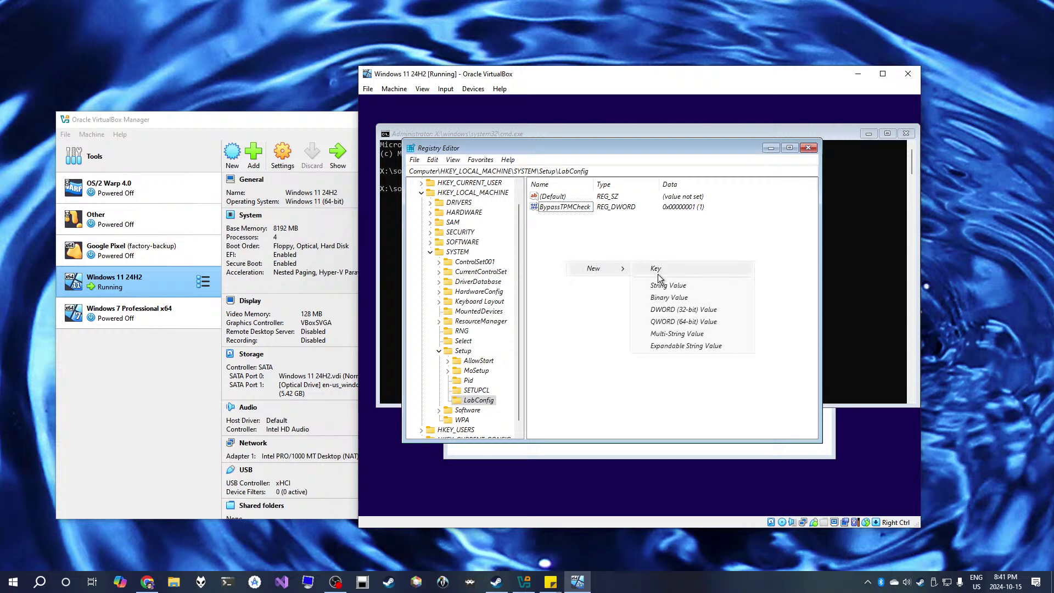
click(667, 309)
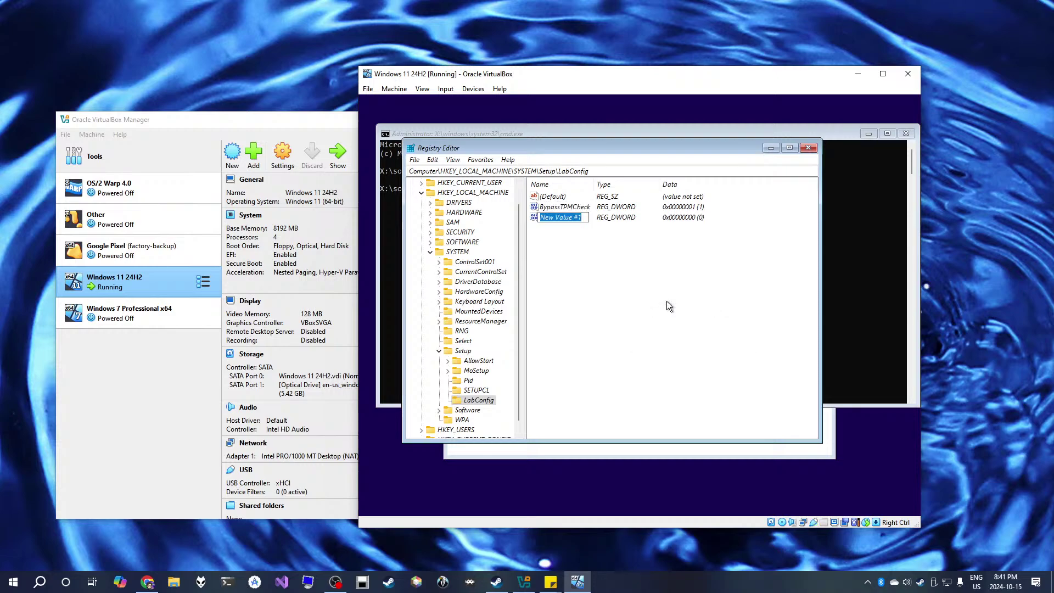
text(BypassSecureBootCheck)
key(Return)
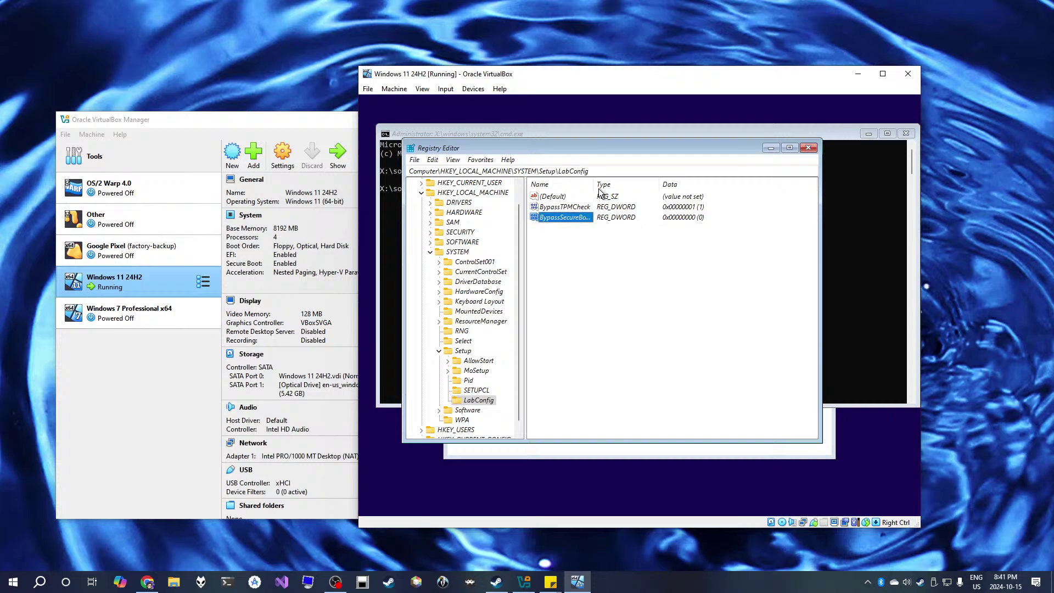
drag(594, 184, 627, 184)
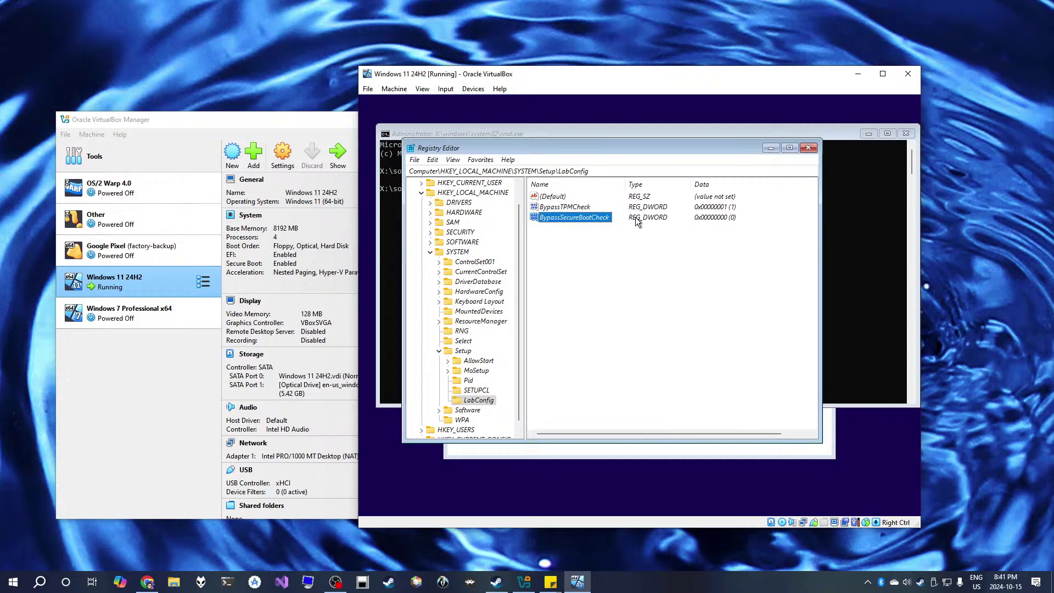
click(678, 354)
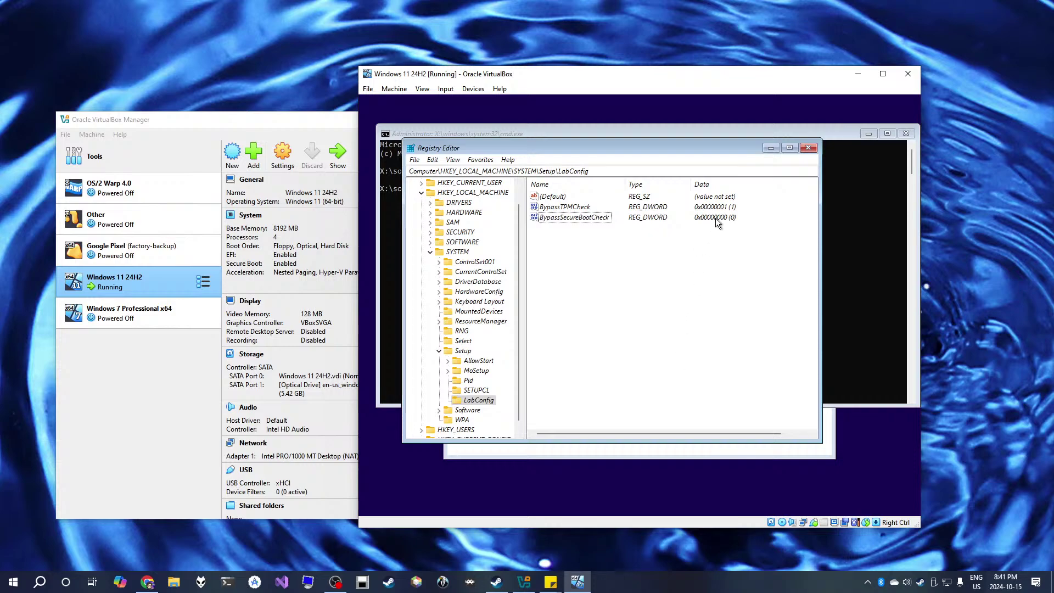
double_click(585, 219)
text(1)
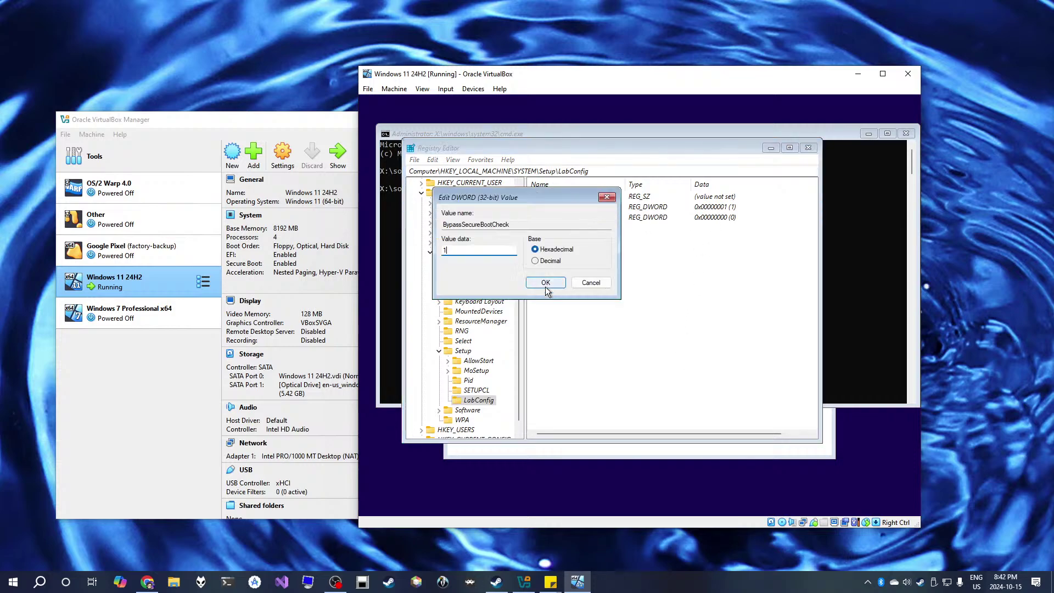
click(545, 284)
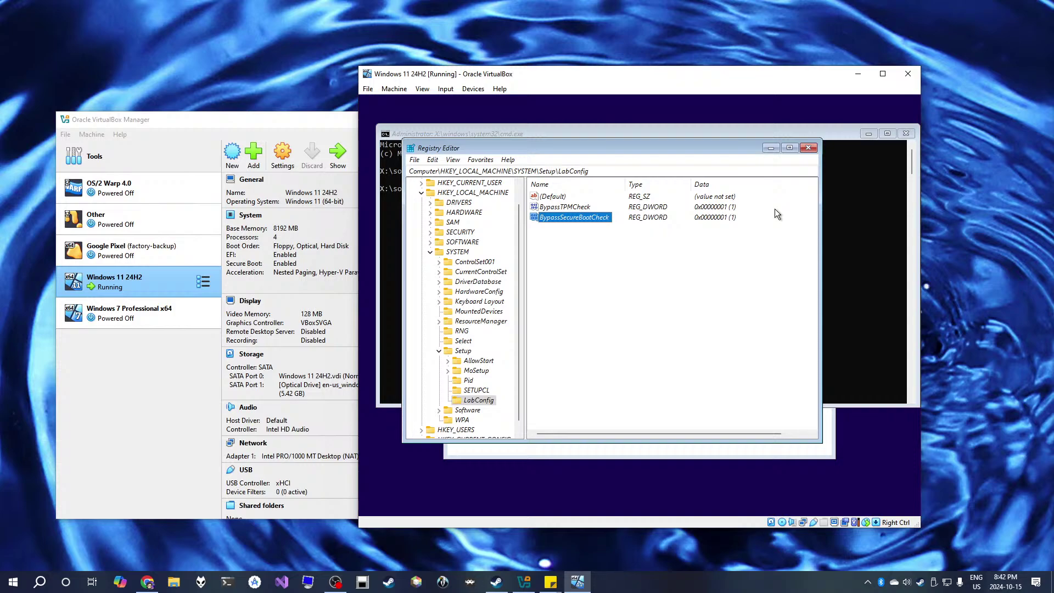
Close the Registry Editor and exit the command prompt to return to Windows 11 Setup.
click(809, 148)
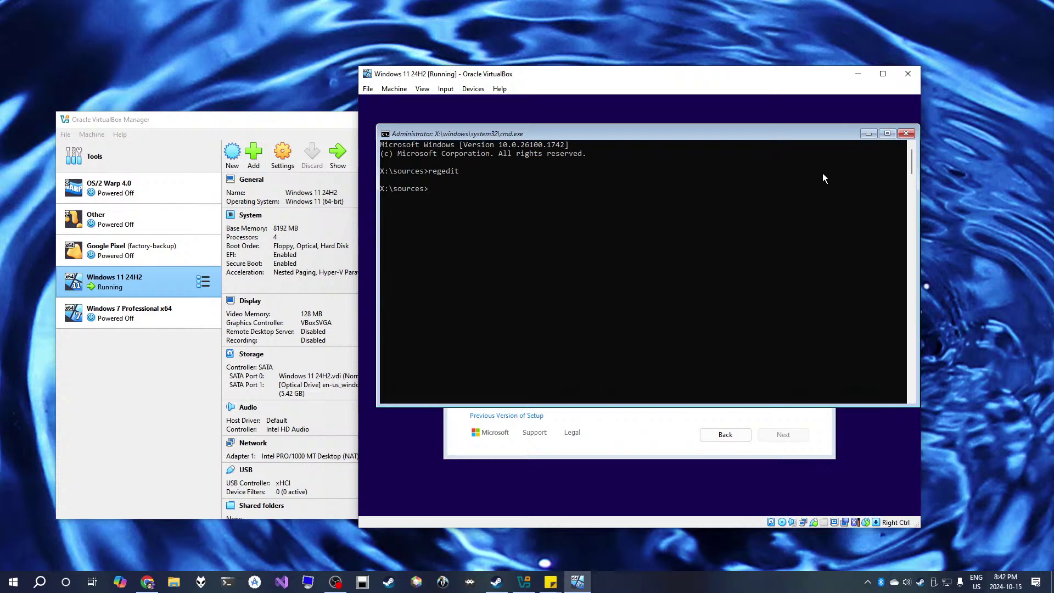
click(668, 313)
text(exit)
key(Return)
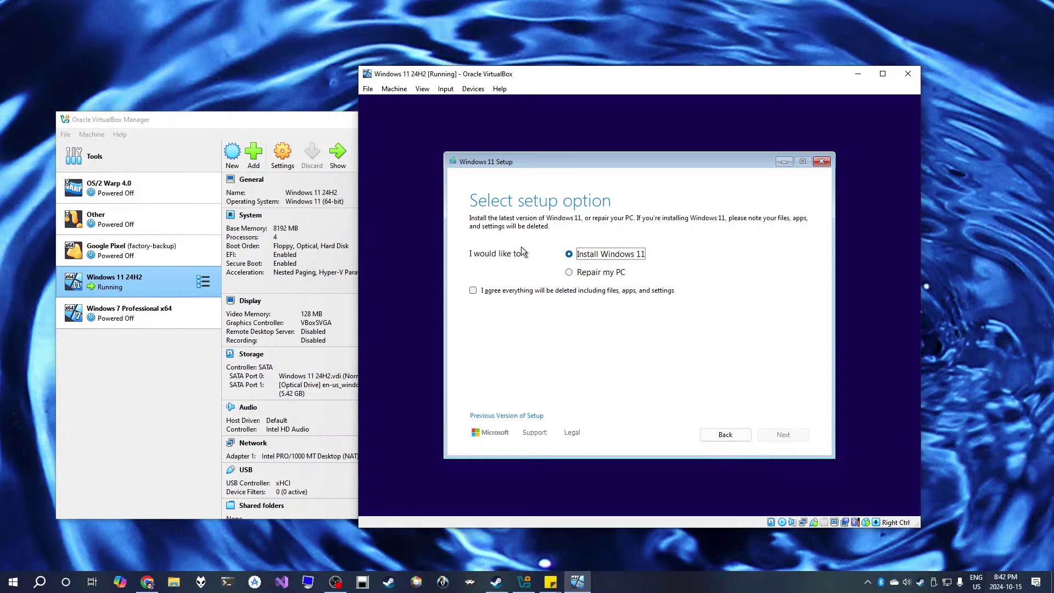
Agree to delete everything for the Windows 11 installation and continue to image selection without a product key.
click(485, 291)
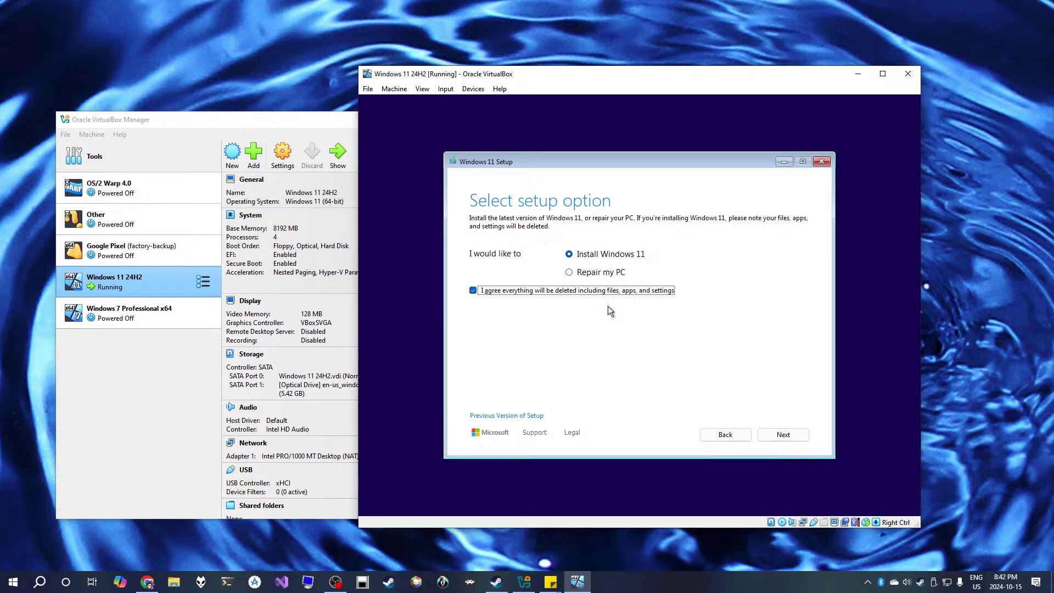
click(790, 434)
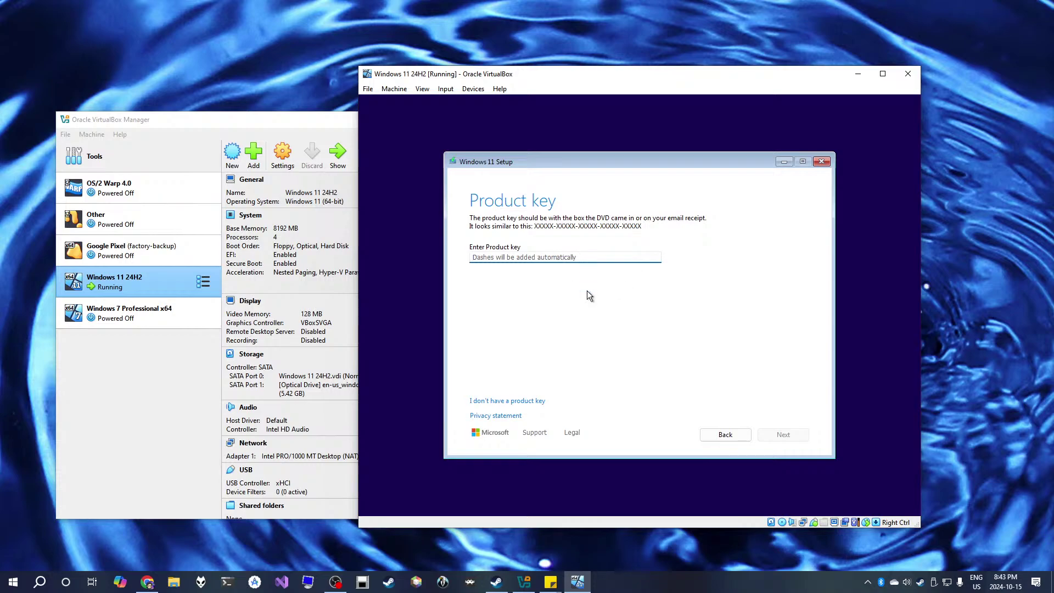
click(541, 401)
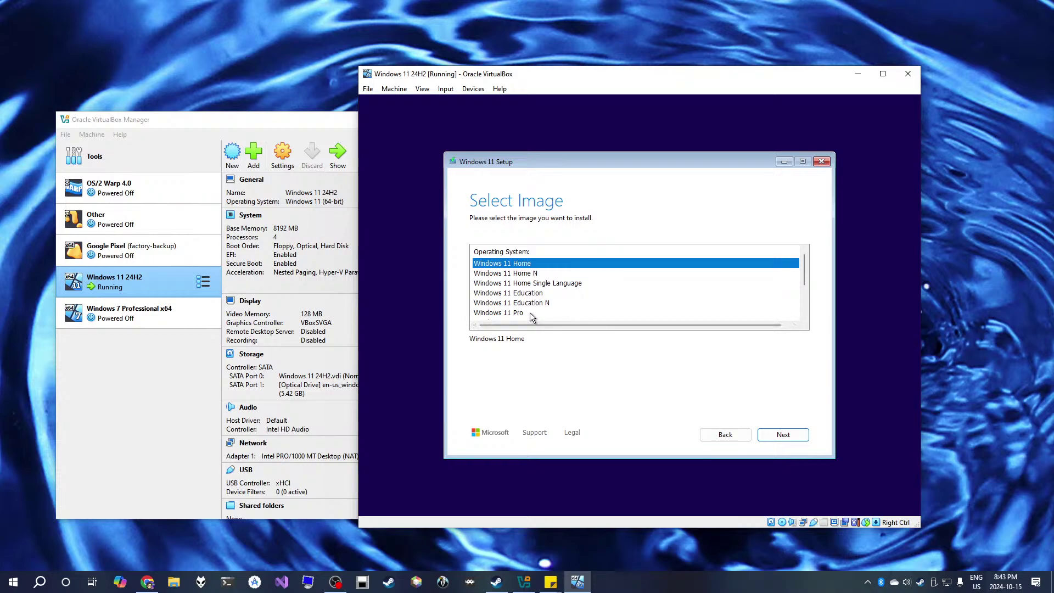
Choose the Windows 11 Home image, accept the license terms, and start the installation on Disk 0's unallocated space.
click(784, 436)
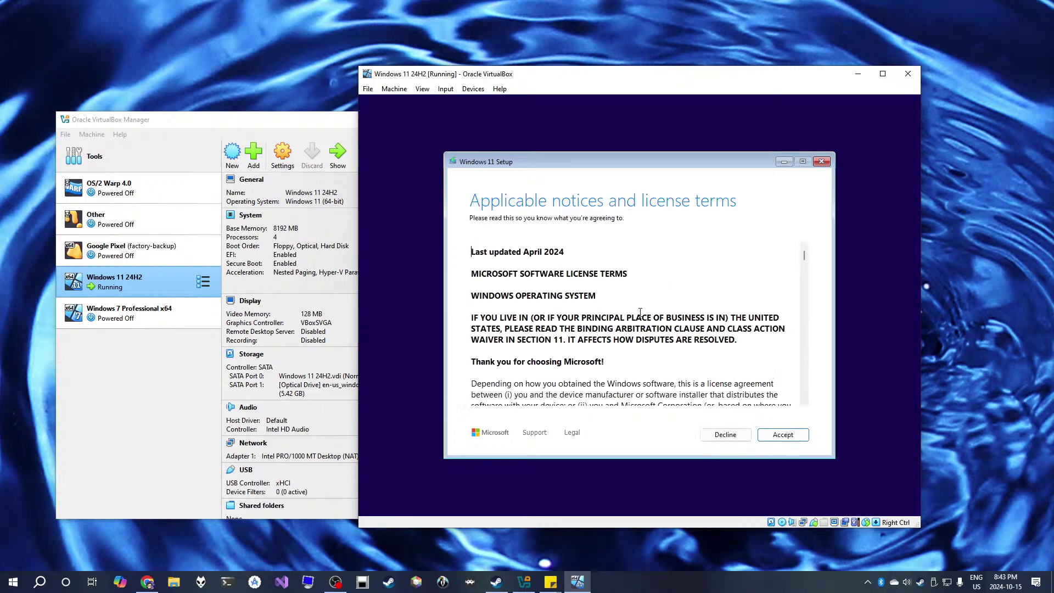
click(782, 439)
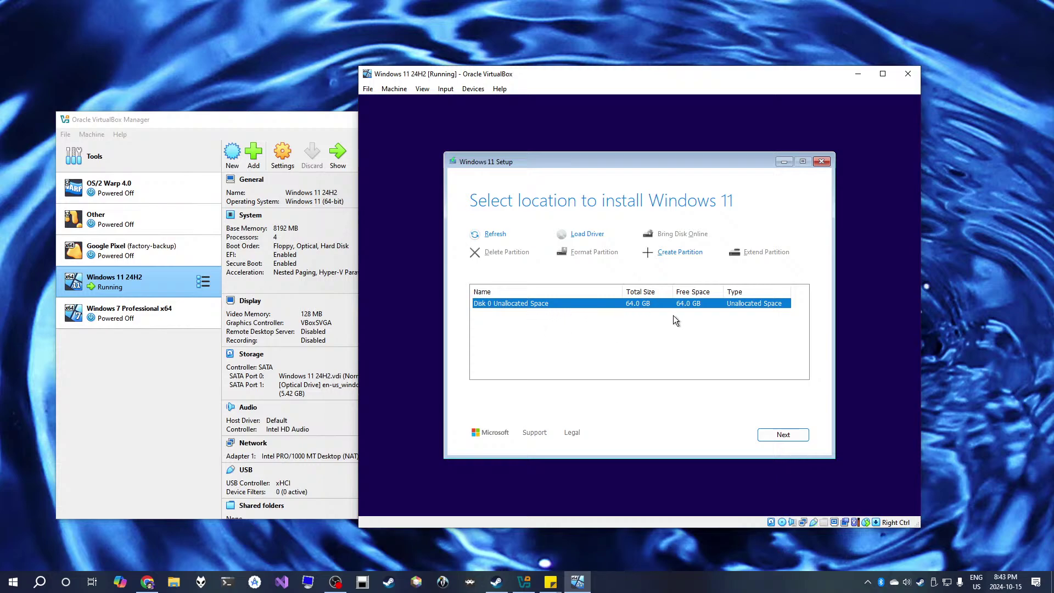
click(781, 435)
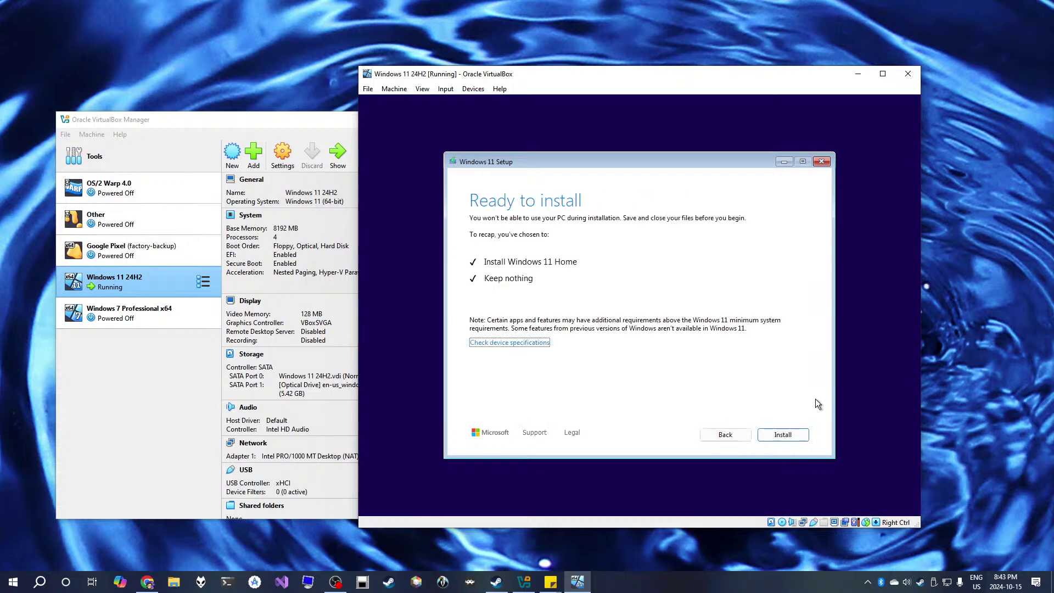
click(801, 436)
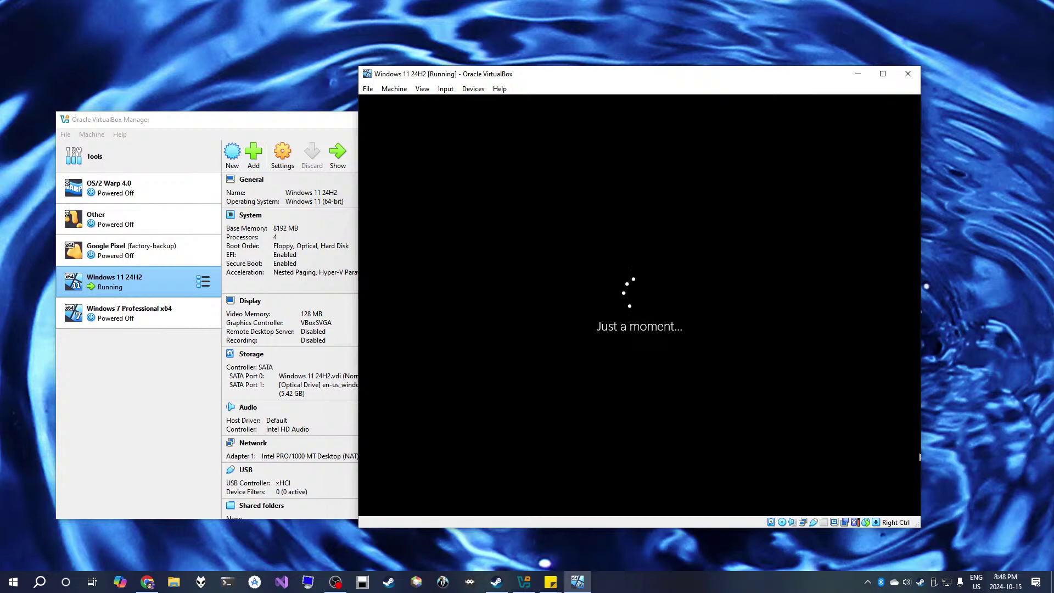
Open a command prompt on the country or region setup screen and launch the Registry Editor with regedit.
key(alt+Tab)
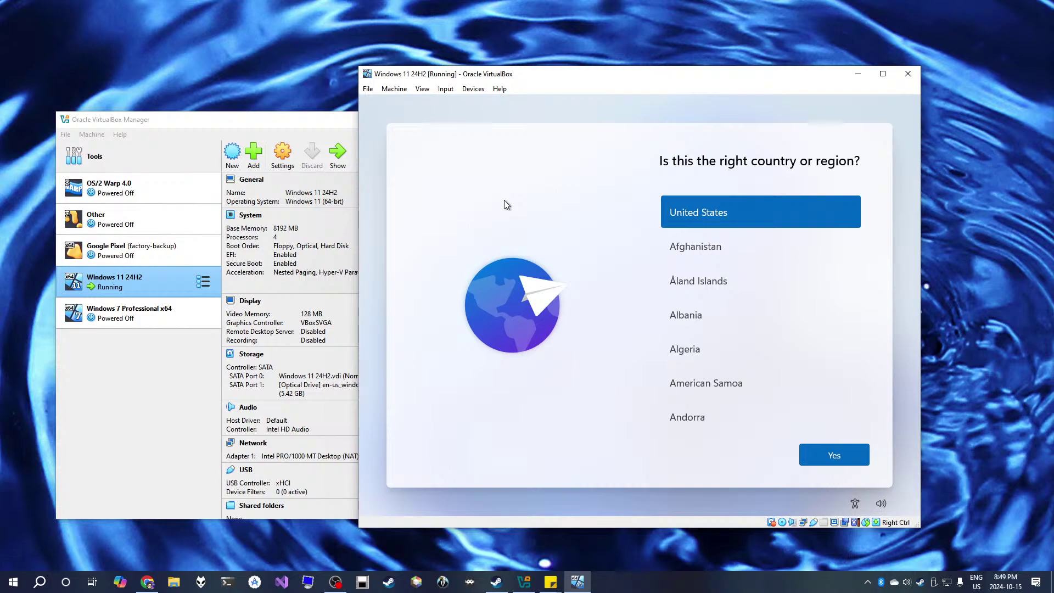
key(shift+F10)
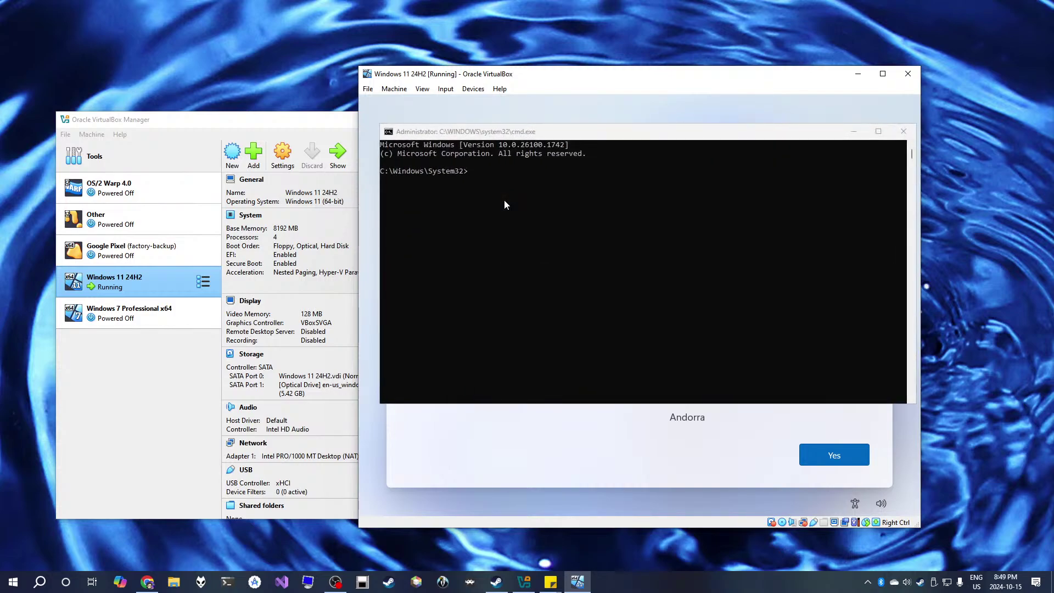
click(483, 171)
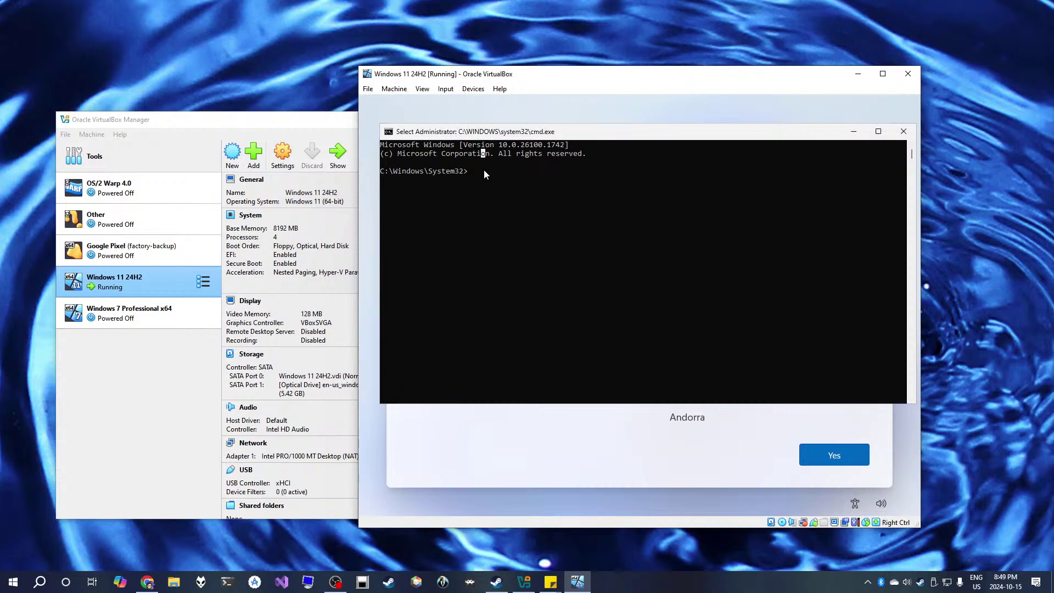
text(regedit)
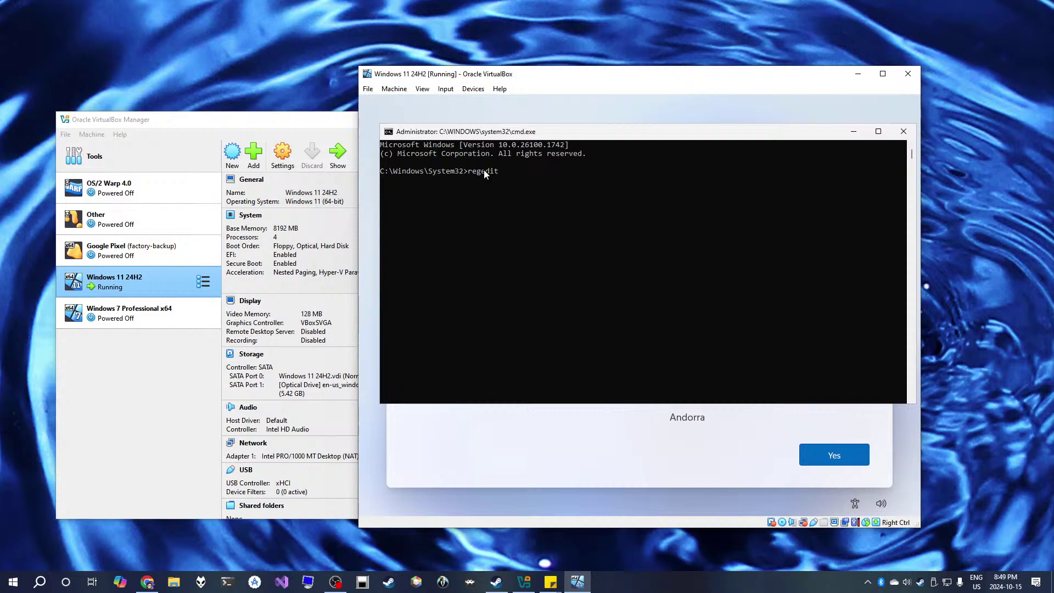
key(Return)
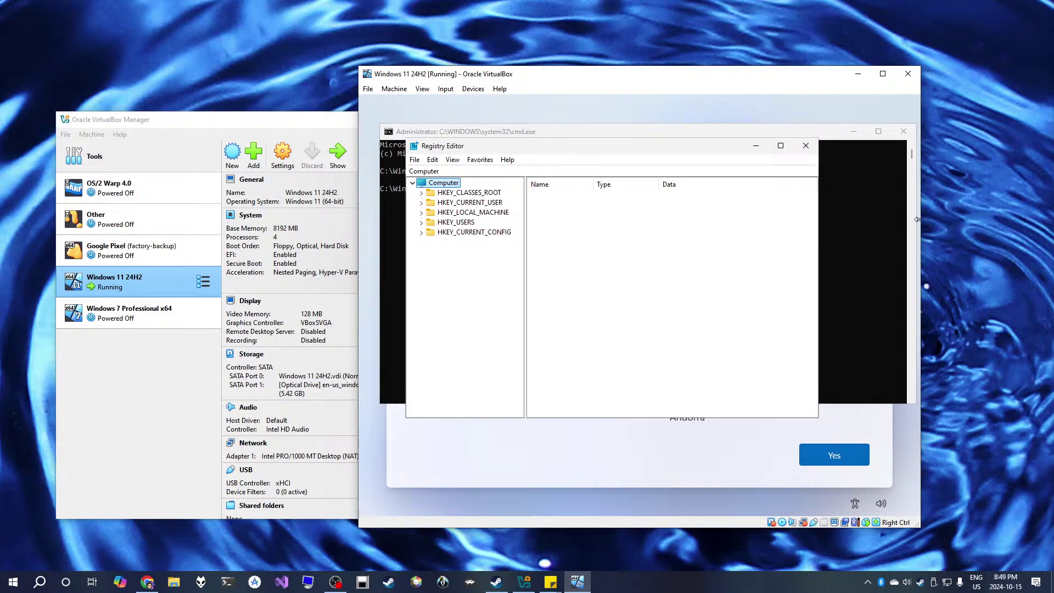
Open and expand the registry key HKEY_LOCAL_MACHINE\SYSTEM\CurrentControlSet\Control\BitLocker.
key(alt+Tab)
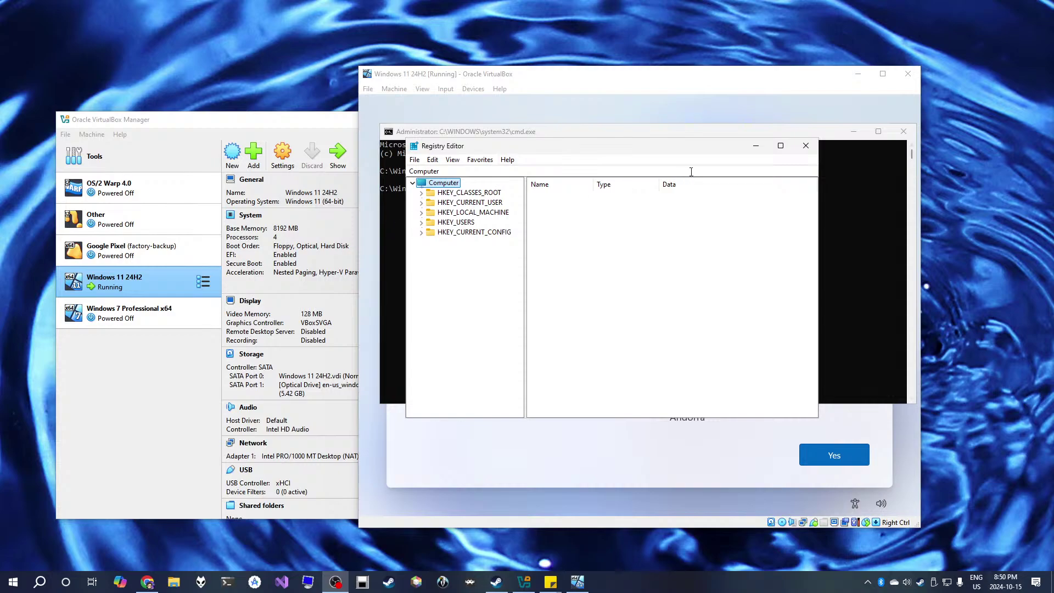
click(421, 212)
click(430, 262)
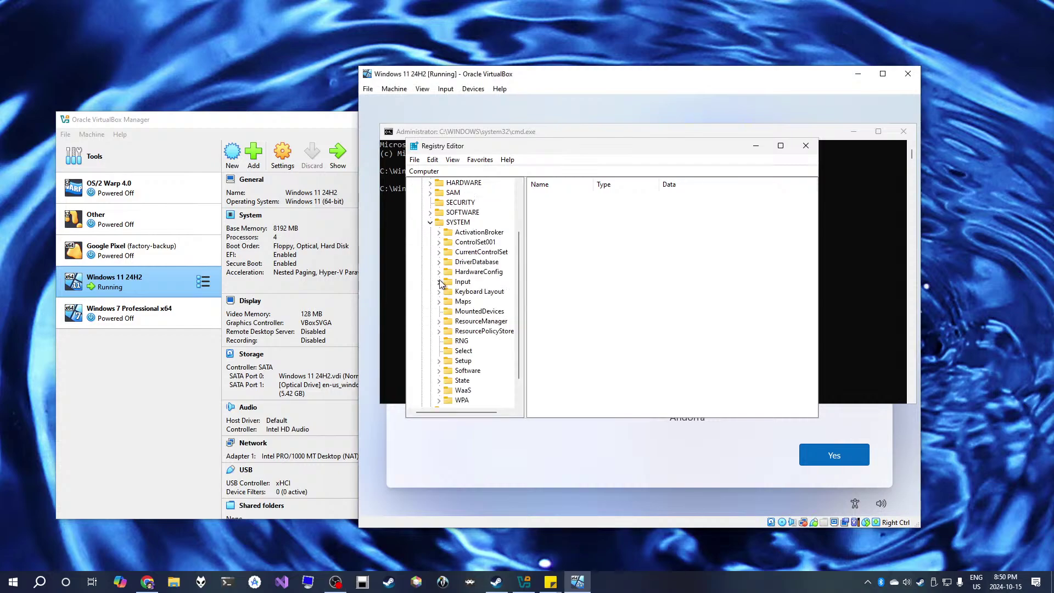
click(438, 253)
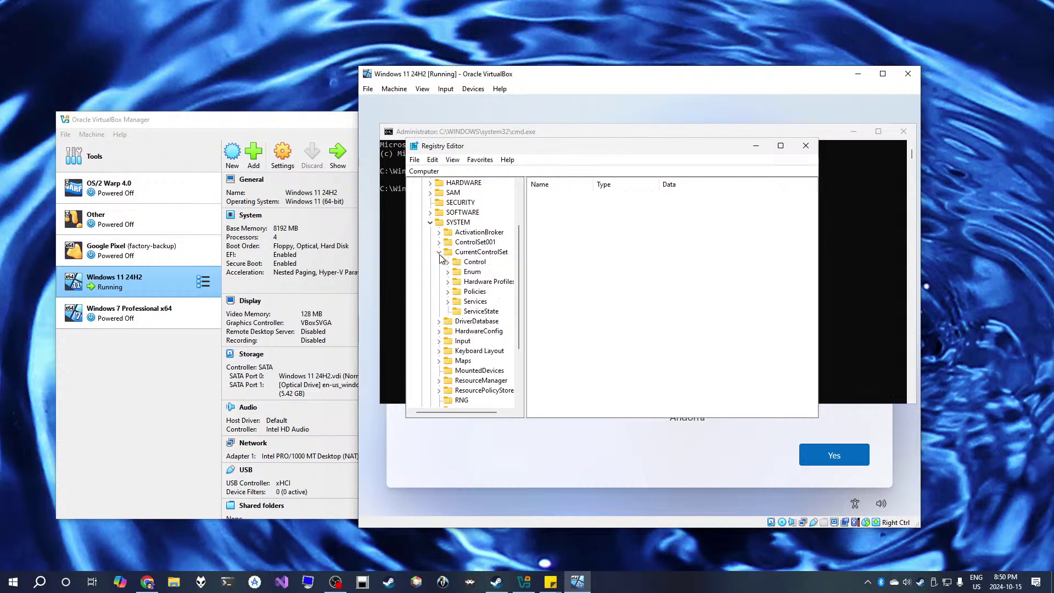
click(448, 262)
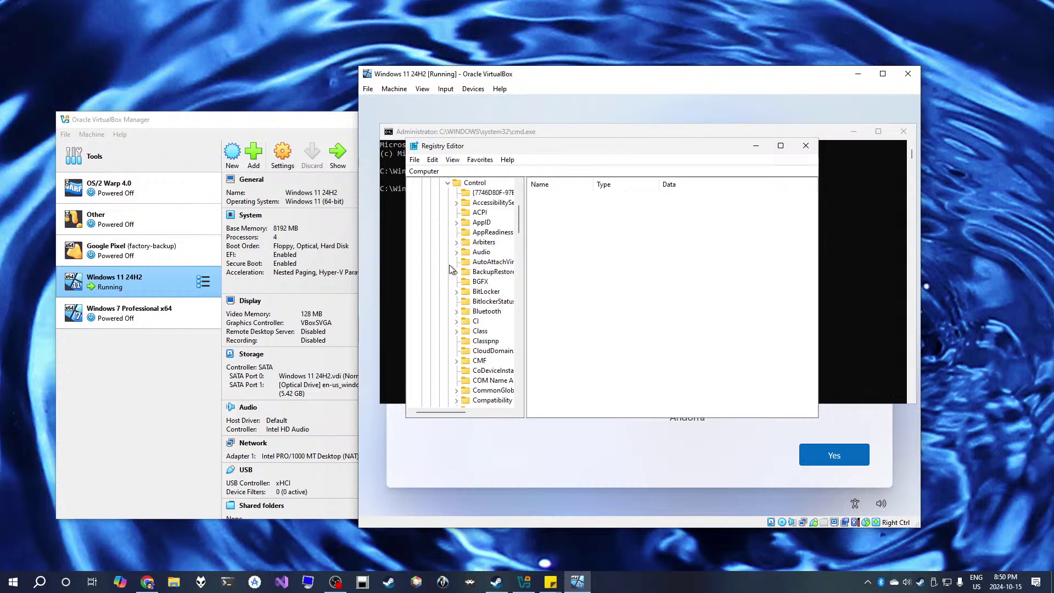
click(495, 295)
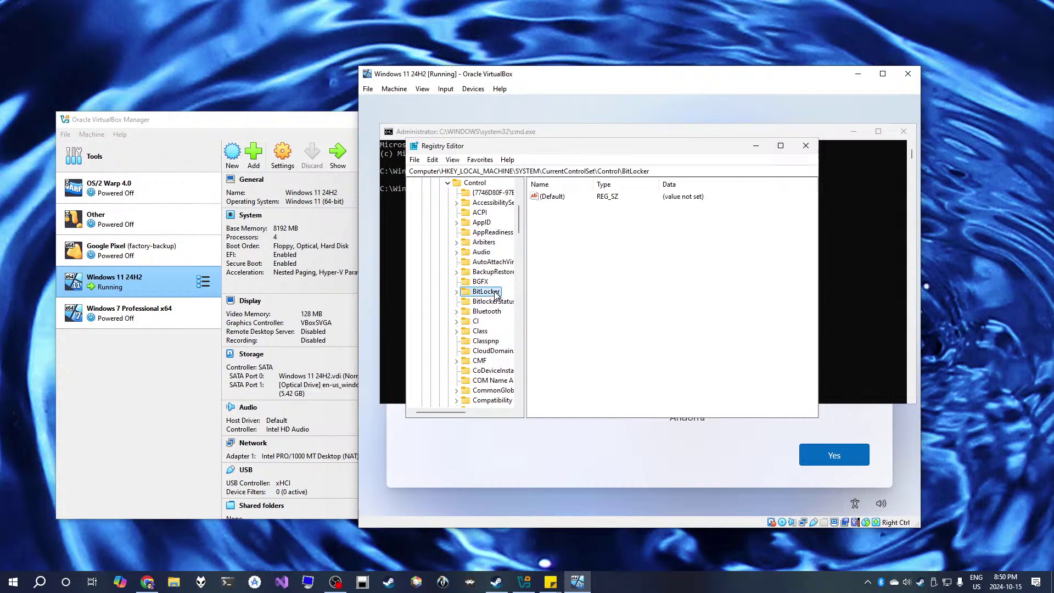
click(458, 292)
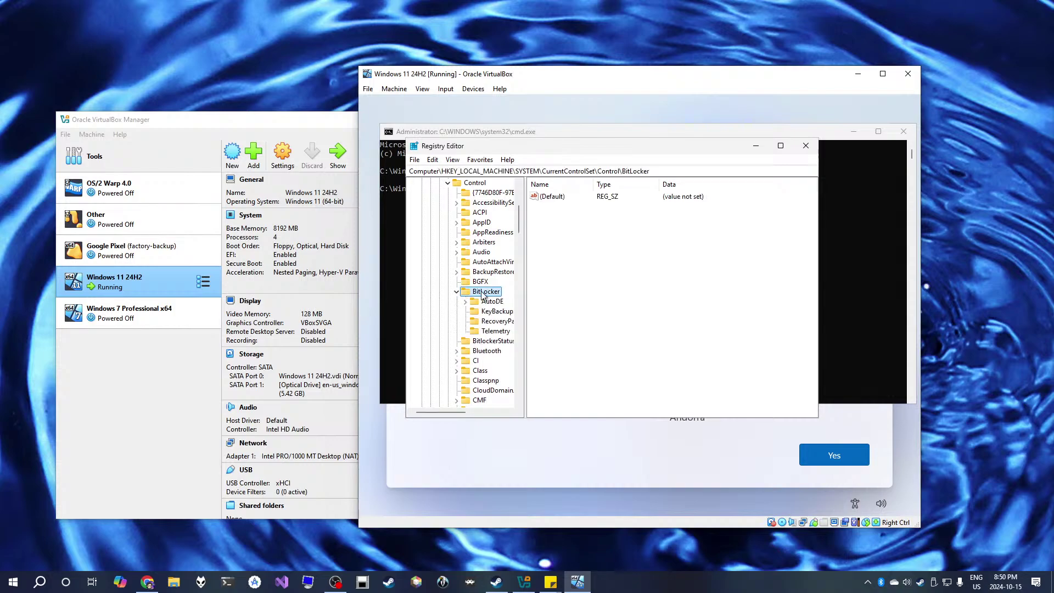
Add a DWORD (32-bit) value named PreventDeviceEncryption to the BitLocker key and set its data to 1.
right_click(605, 237)
mouse_move(647, 245)
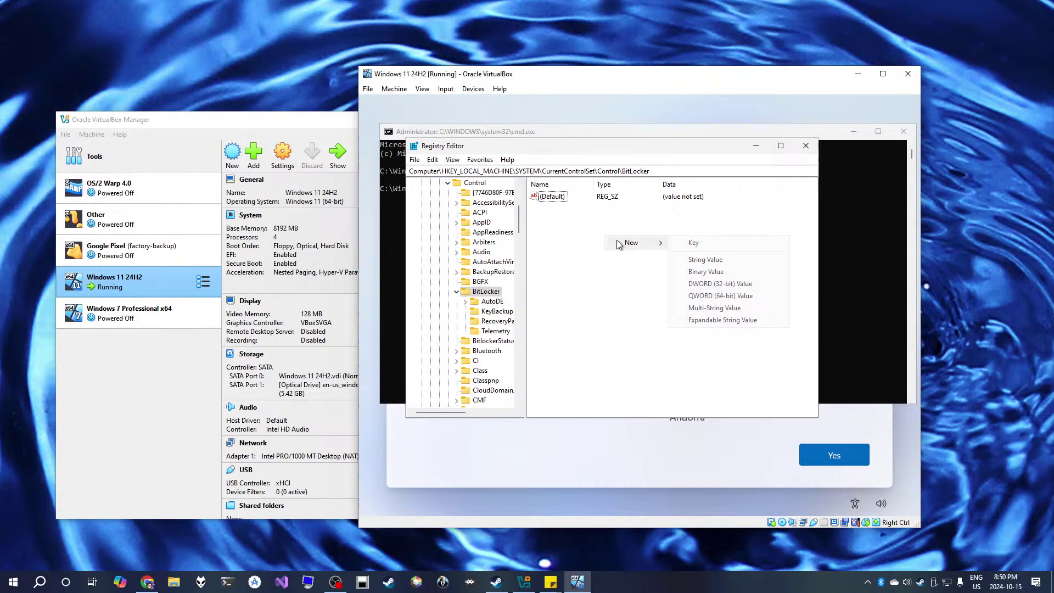
click(691, 284)
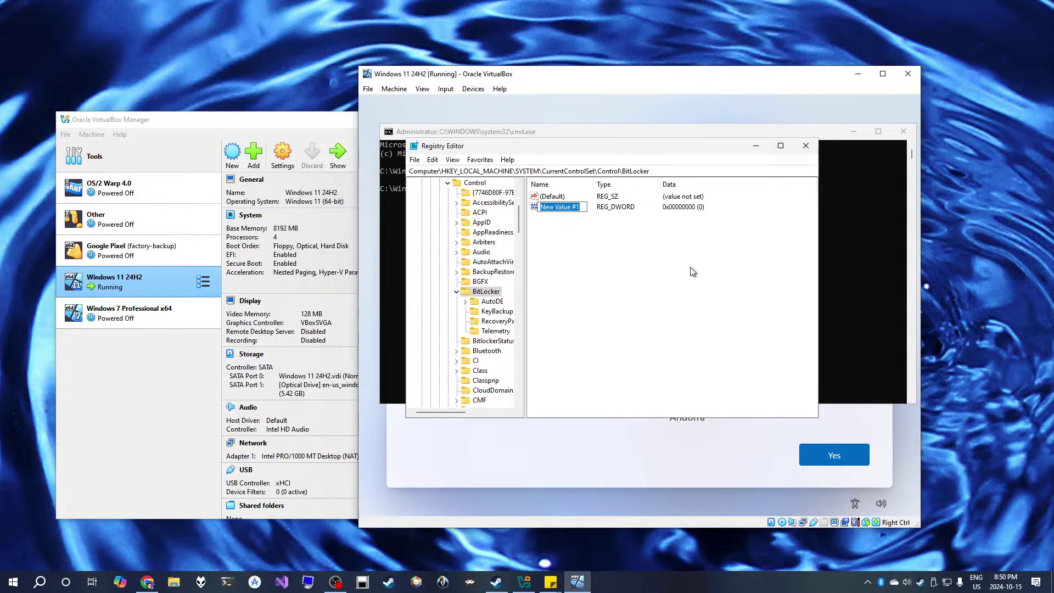
text(PreventDeviceEncryption)
key(Return)
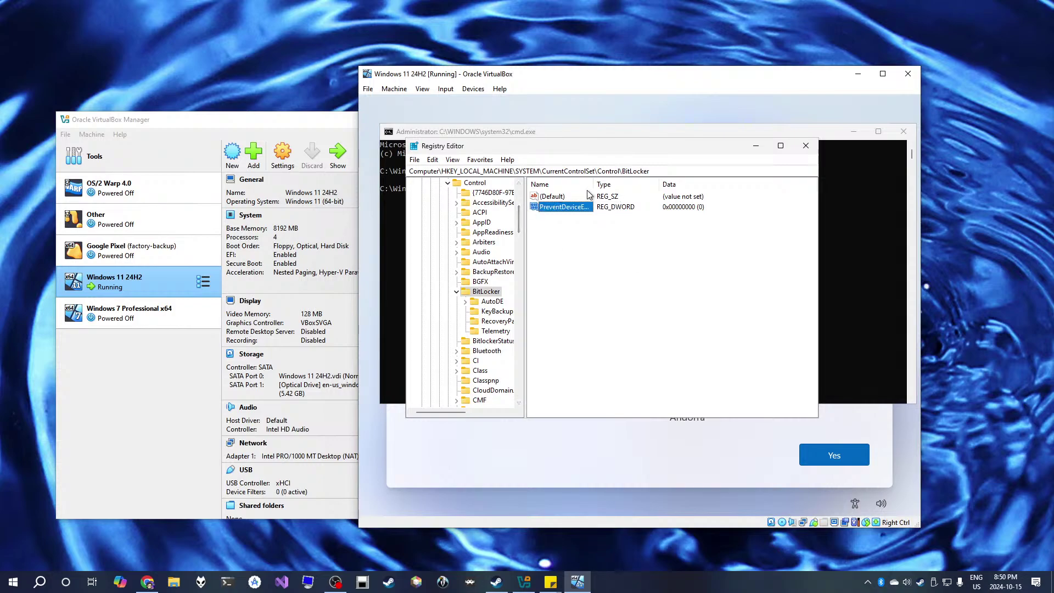
drag(594, 190, 625, 193)
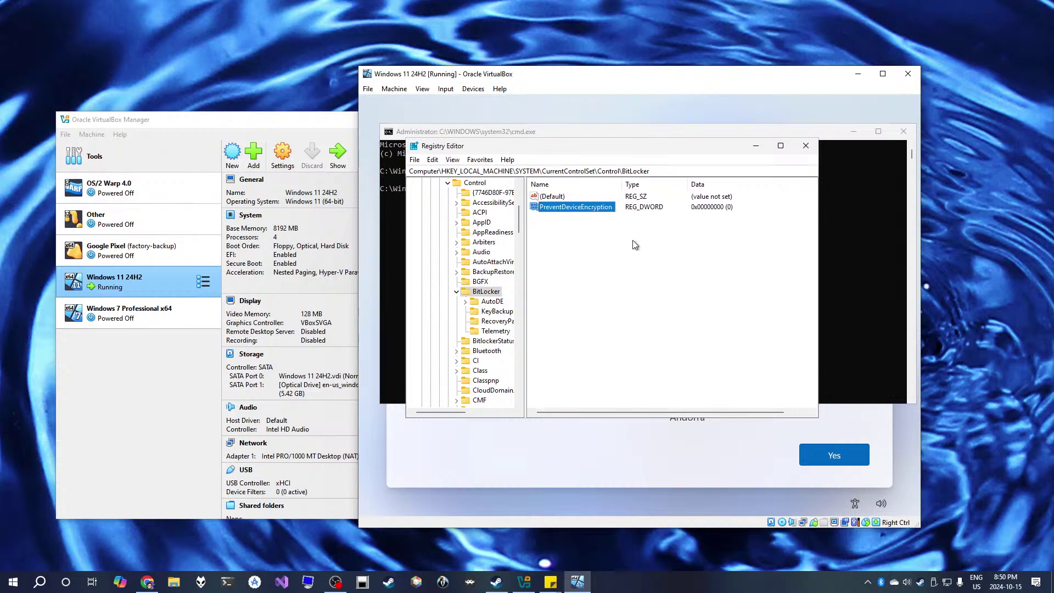
double_click(610, 208)
text(1)
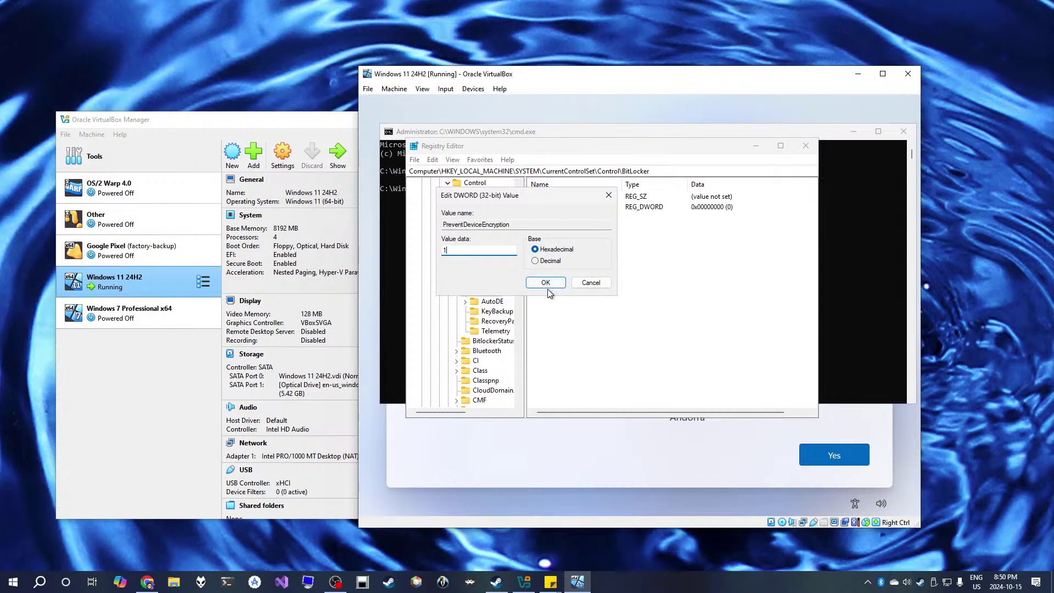
click(548, 283)
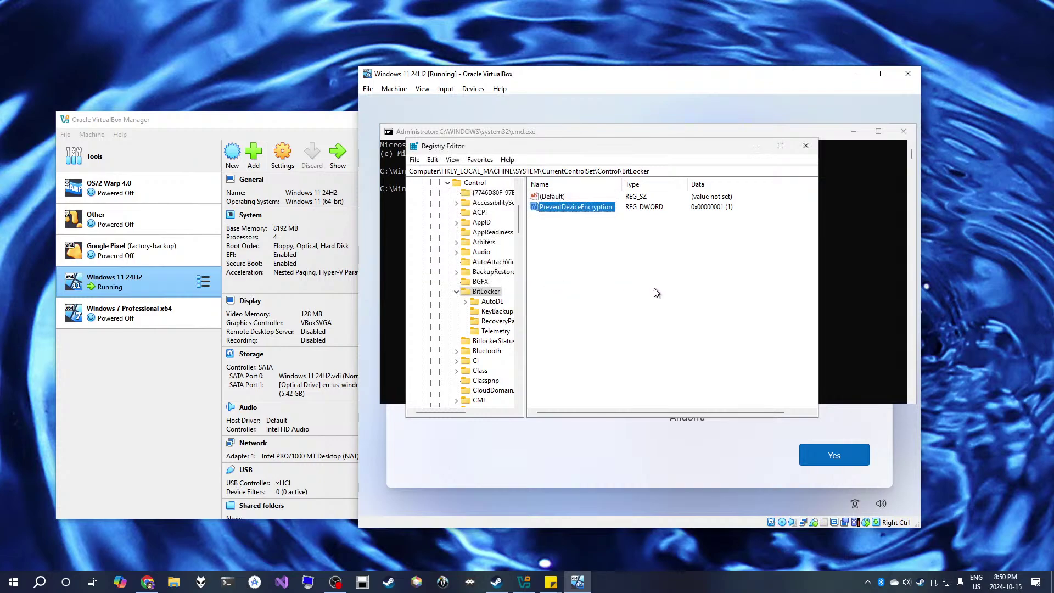
Close the Registry Editor and run ipconfig /release in the command prompt.
click(804, 146)
click(656, 222)
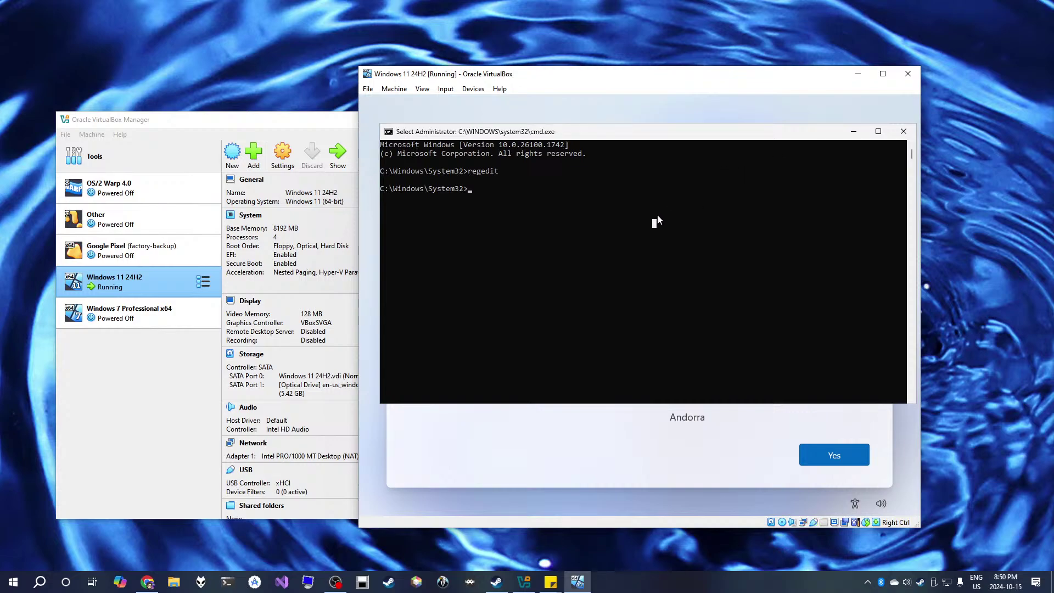
click(658, 214)
text(ipconfig )
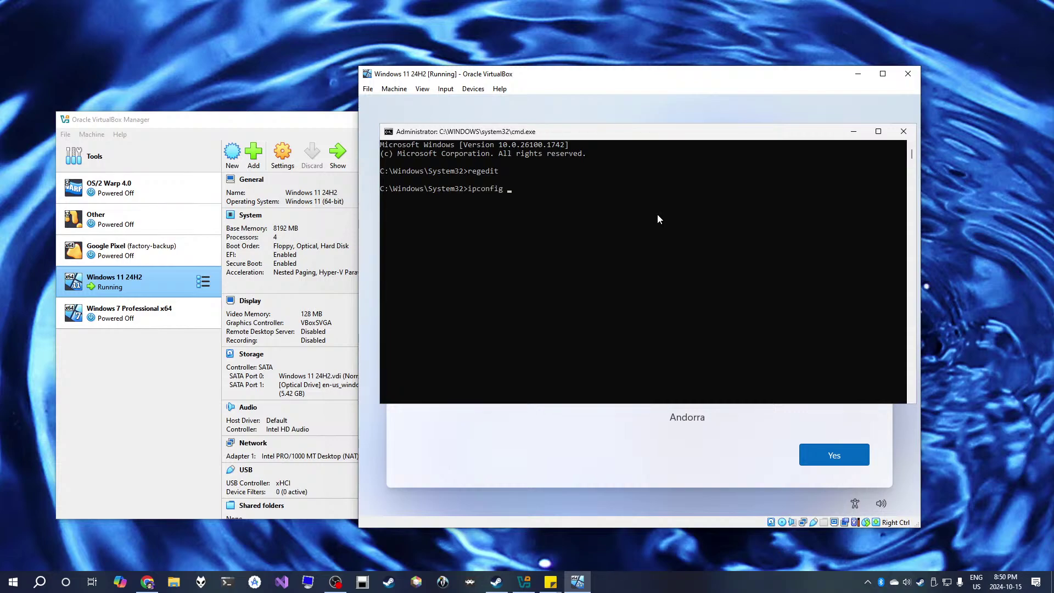
text(/release)
key(Return)
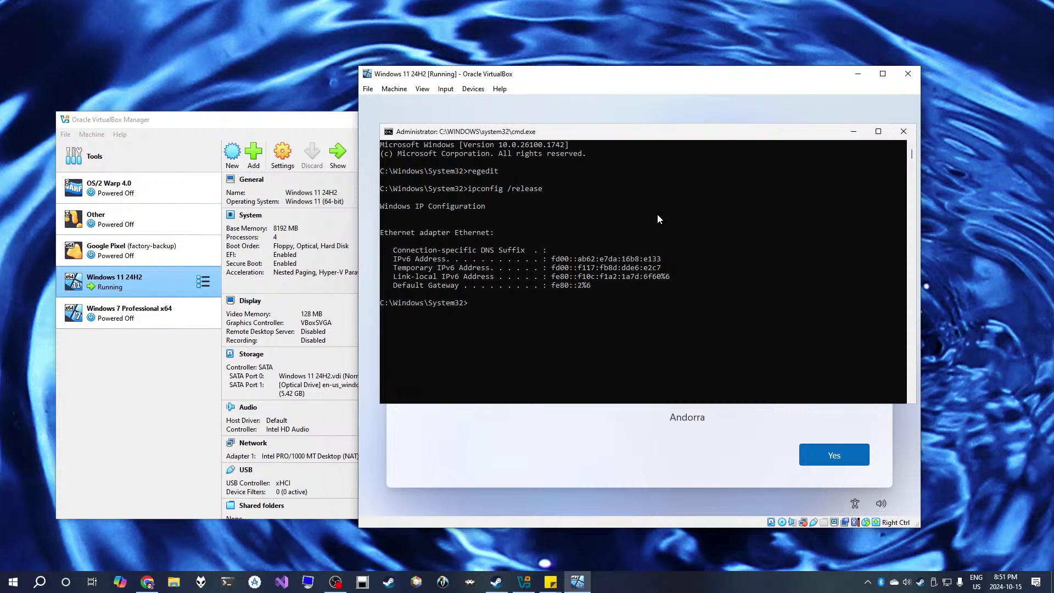
Run the oobe\bypassnro script from the command prompt to skip the network requirement.
text(oobe)
text(\)
text(n)
click(614, 318)
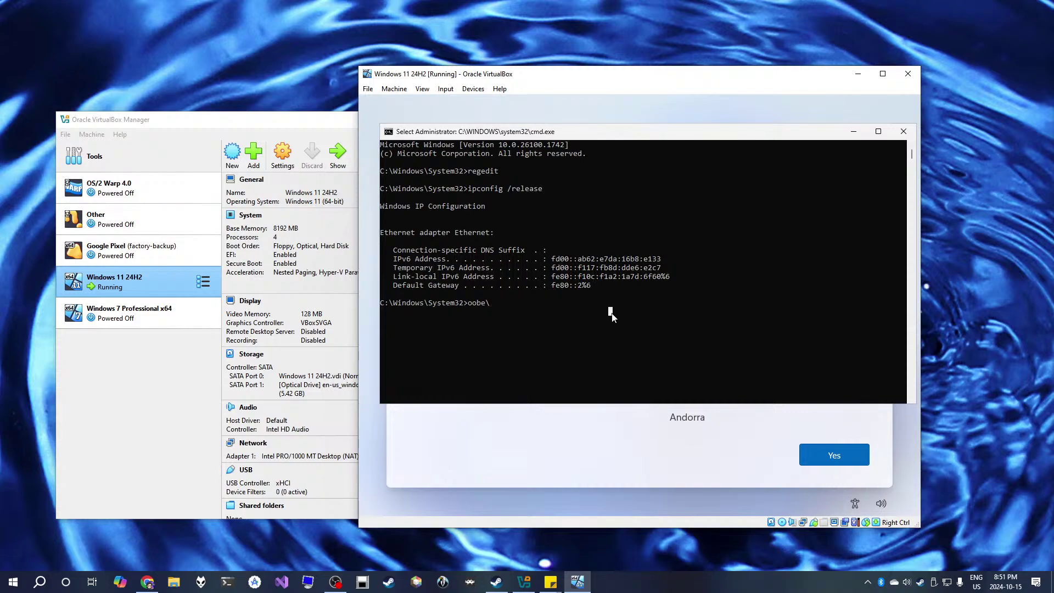
text(bypassnr)
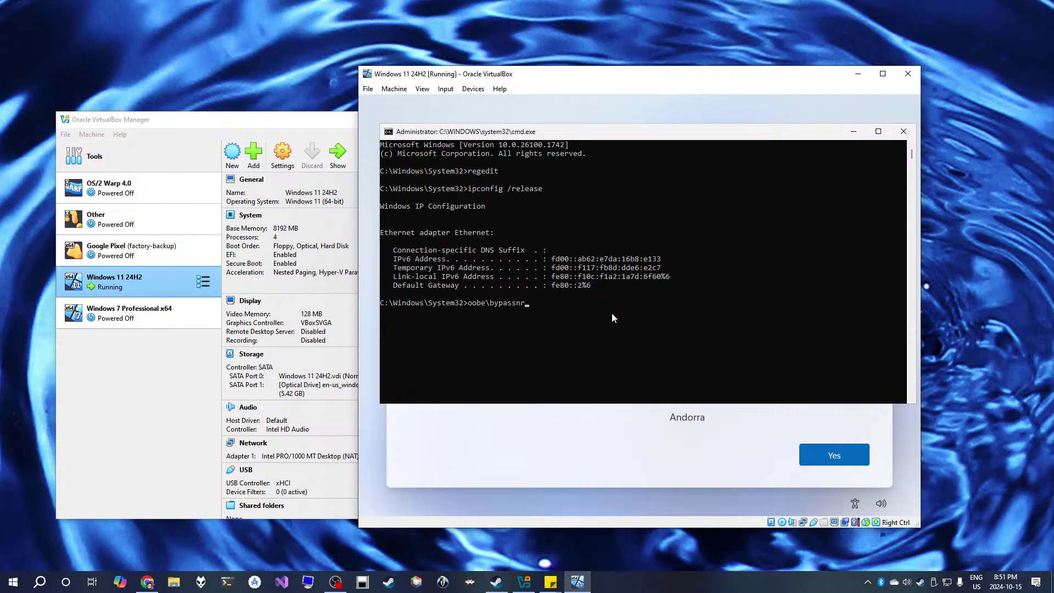
key(Tab)
key(Return)
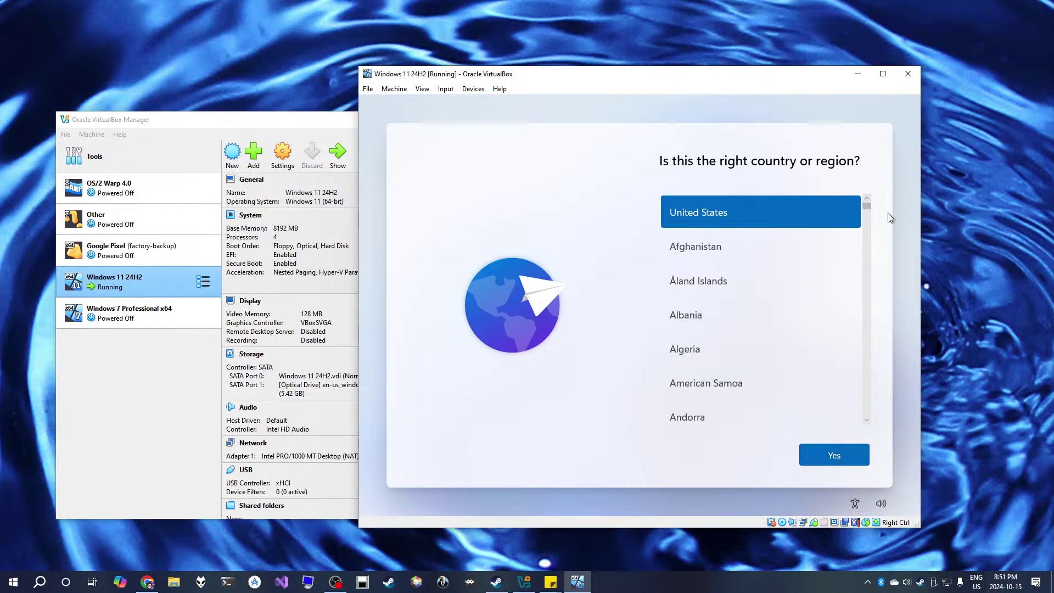
Confirm United States as the region and US as the keyboard layout, and continue without a second layout.
click(852, 464)
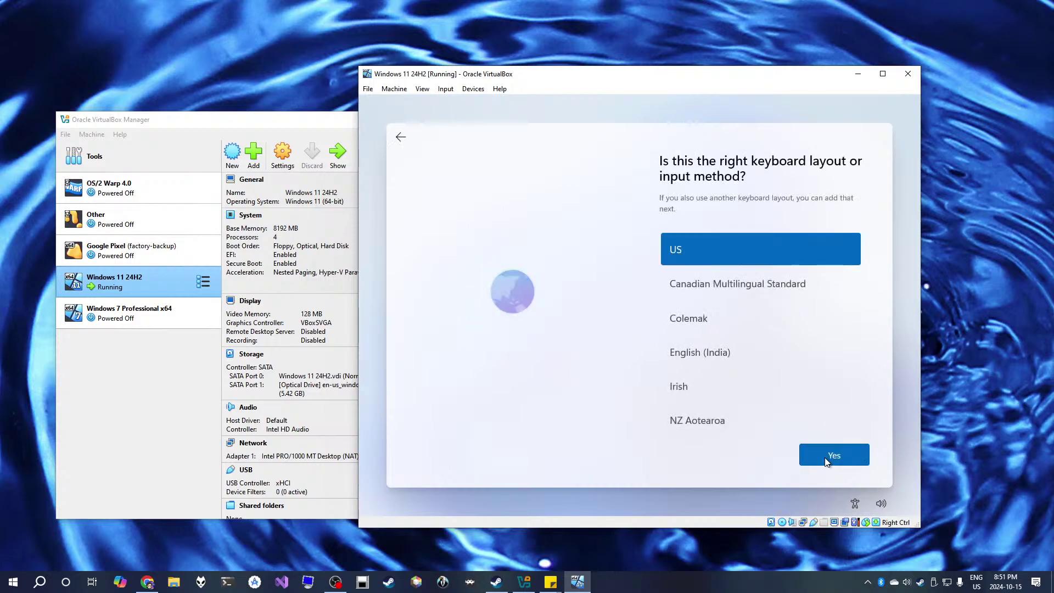
click(824, 457)
click(824, 457)
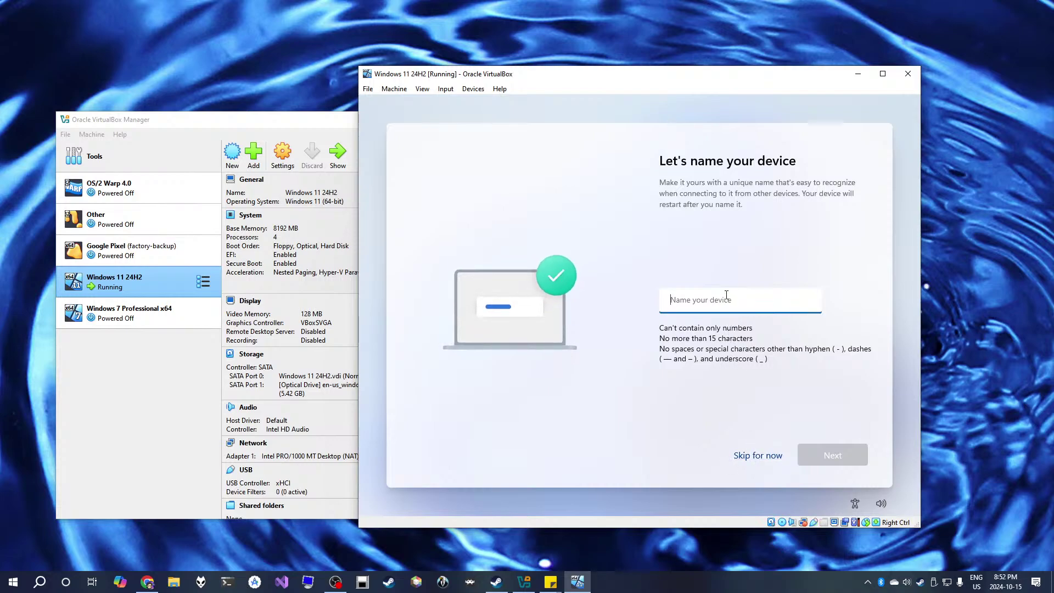
Name the device tutorial-win11 and continue the setup.
text(tutorial-win11)
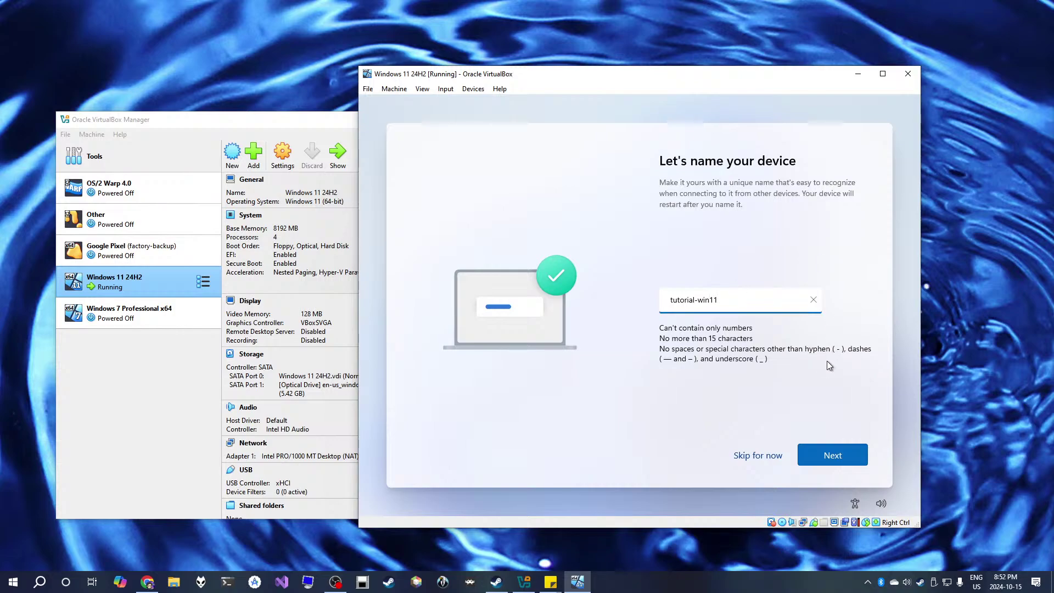
click(819, 459)
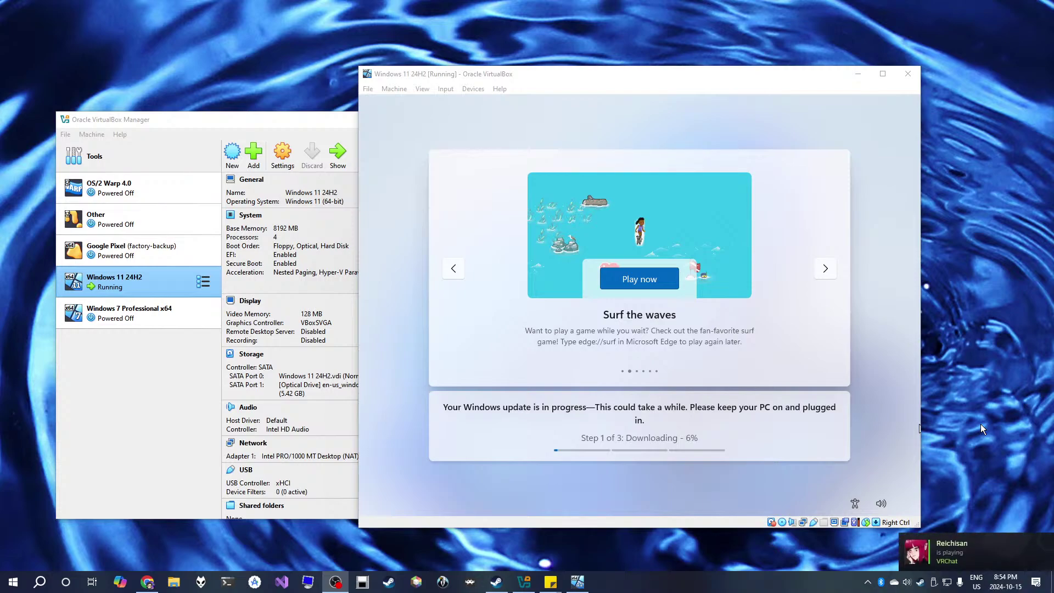
Play a round of the surfing game during the Windows update, and exit it to return to the setup tips.
click(636, 280)
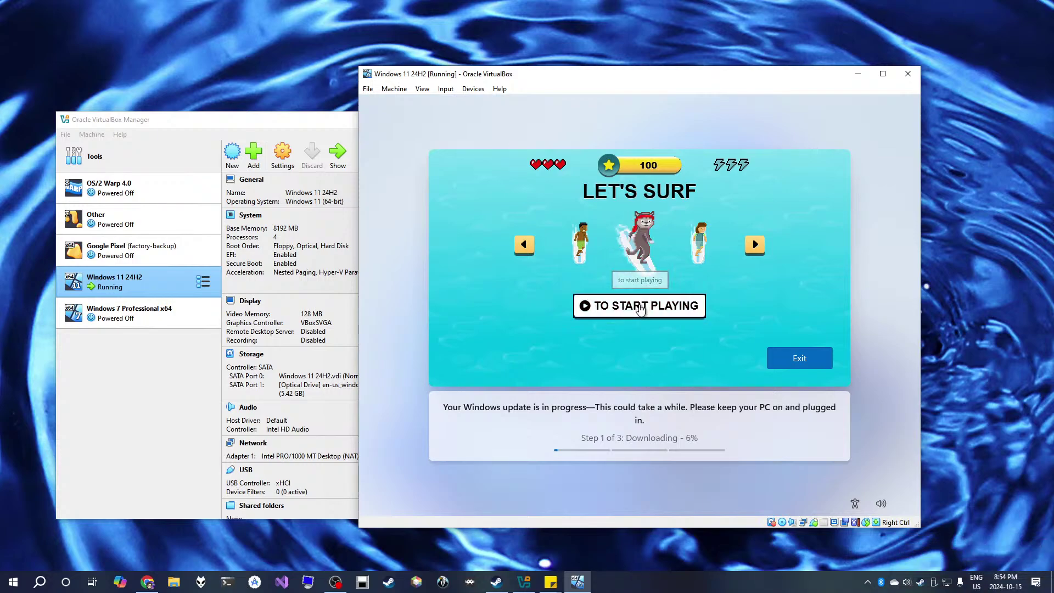
click(641, 307)
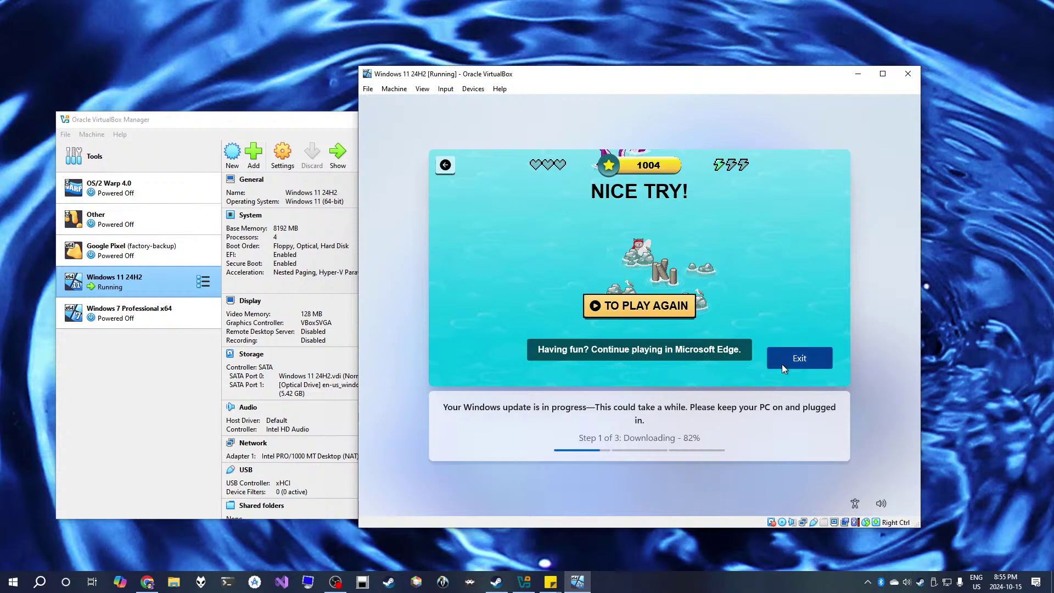
click(784, 363)
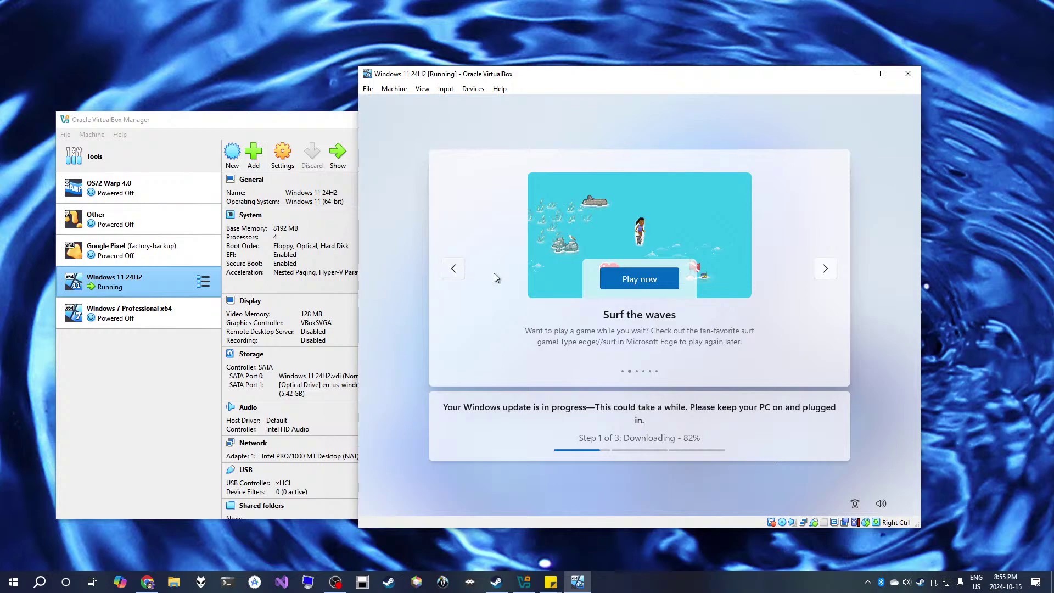
click(833, 273)
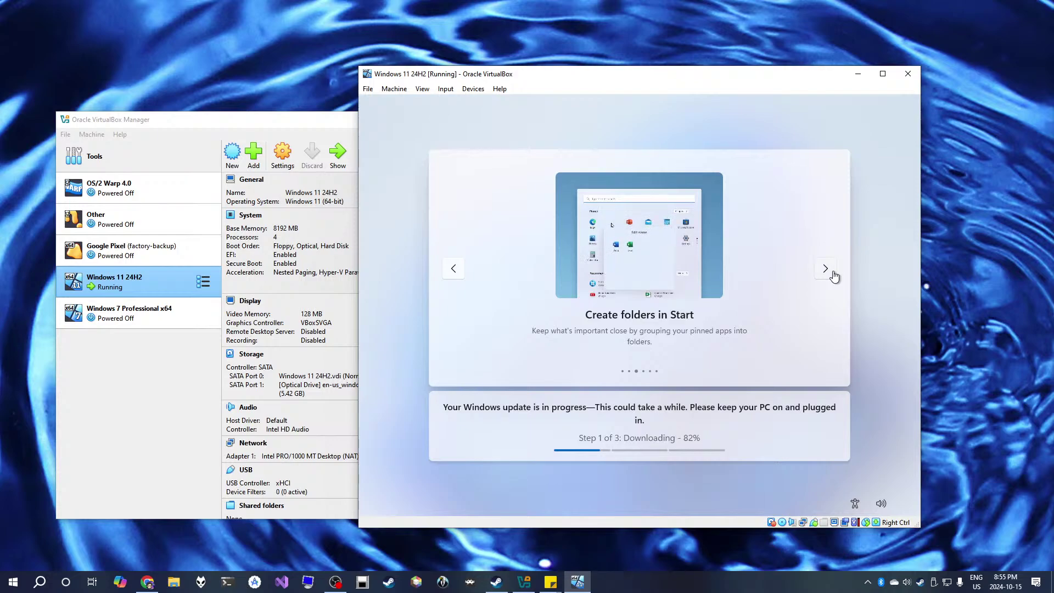
click(825, 268)
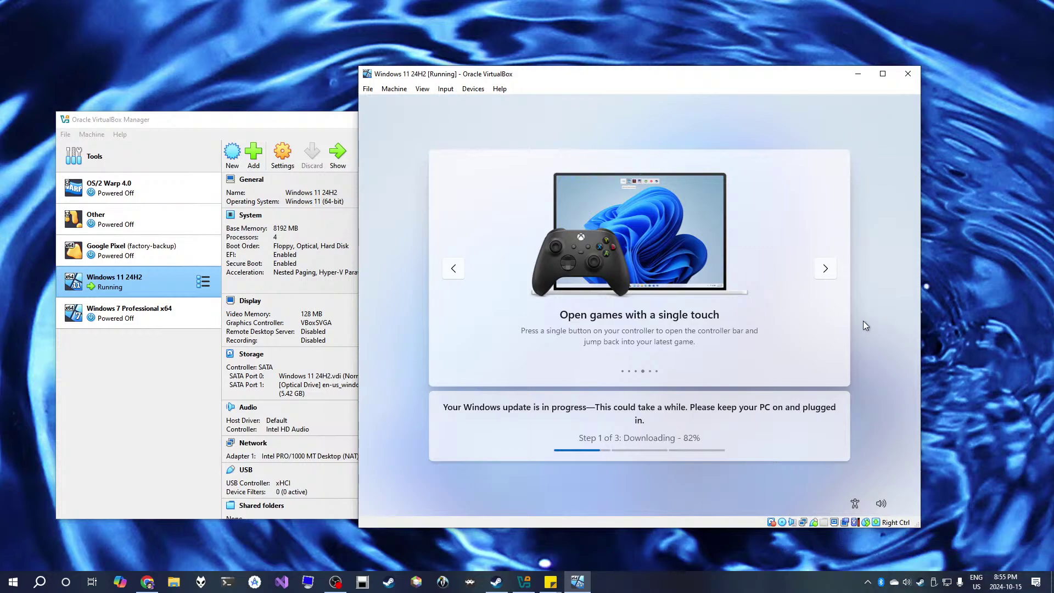
click(826, 269)
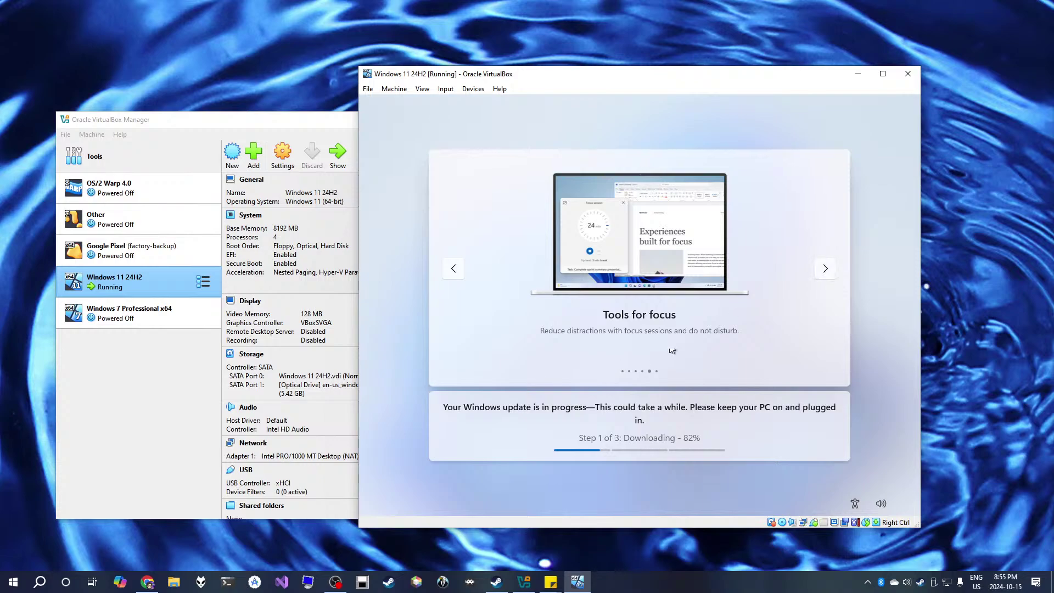
click(826, 269)
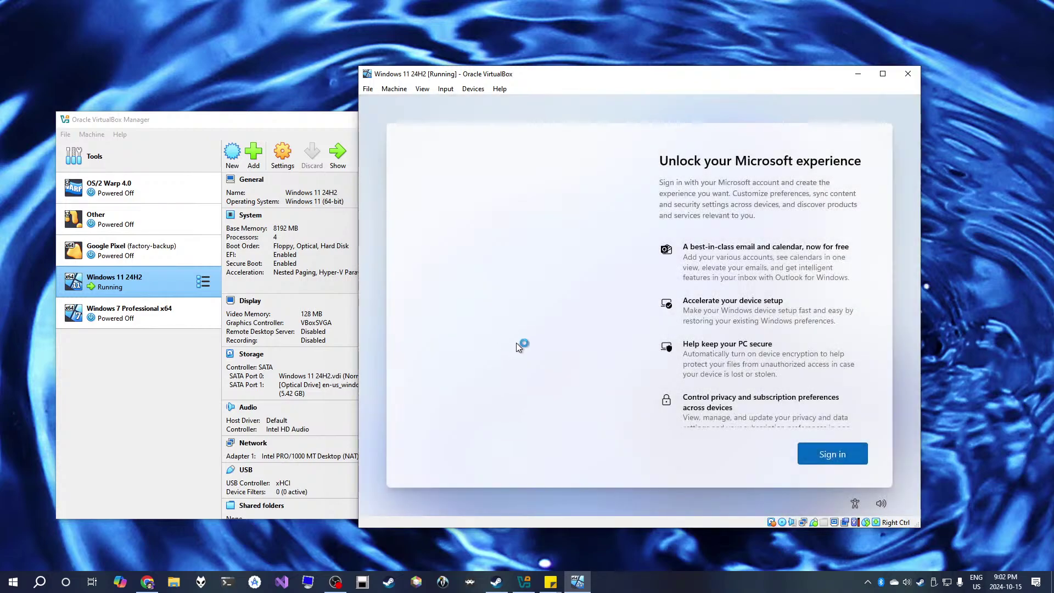
scroll(719, 409, down, 5)
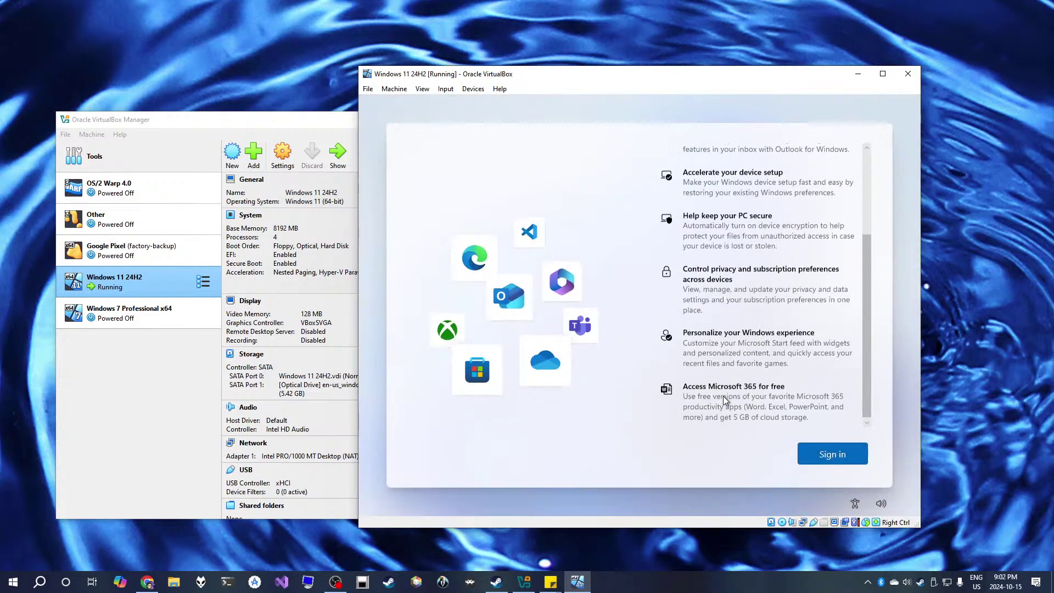
click(840, 451)
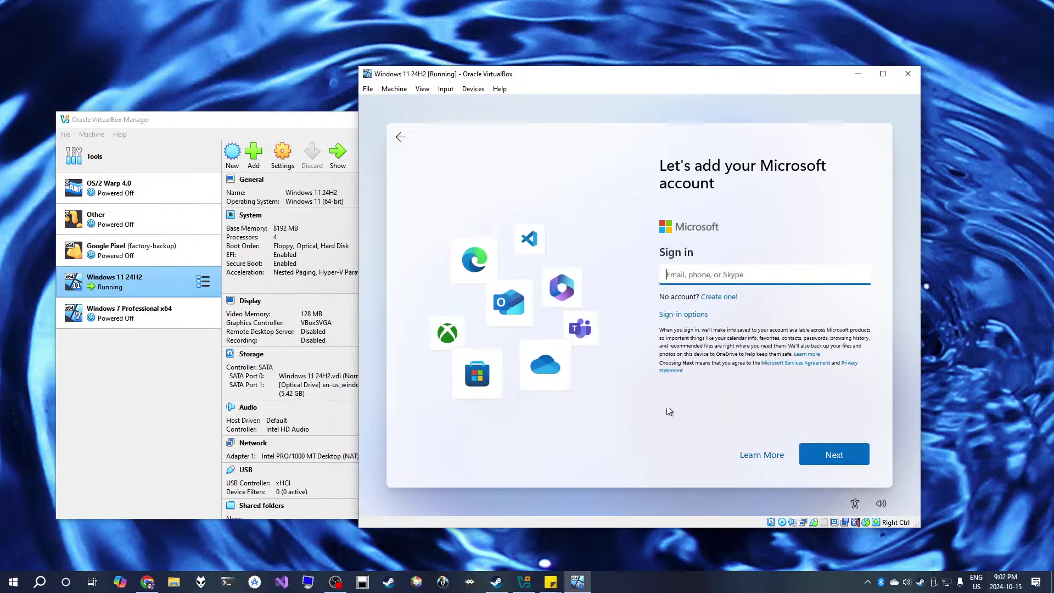
click(399, 138)
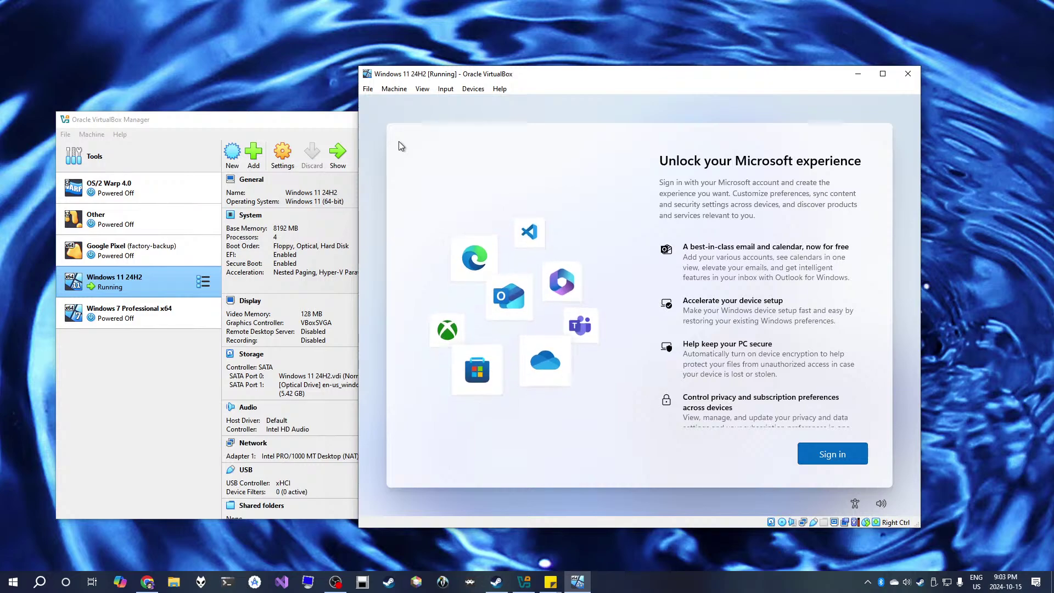
Run oobe\BypassNRO.cmd from a setup command prompt, and confirm United States as the region after the restart.
key(shift+F10)
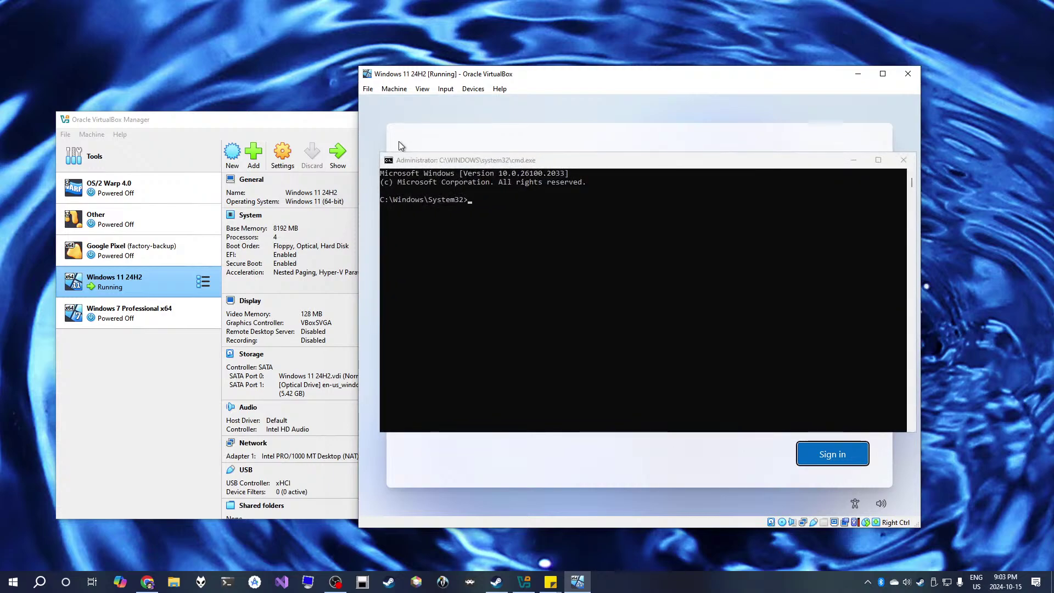
click(540, 277)
text(oobe)
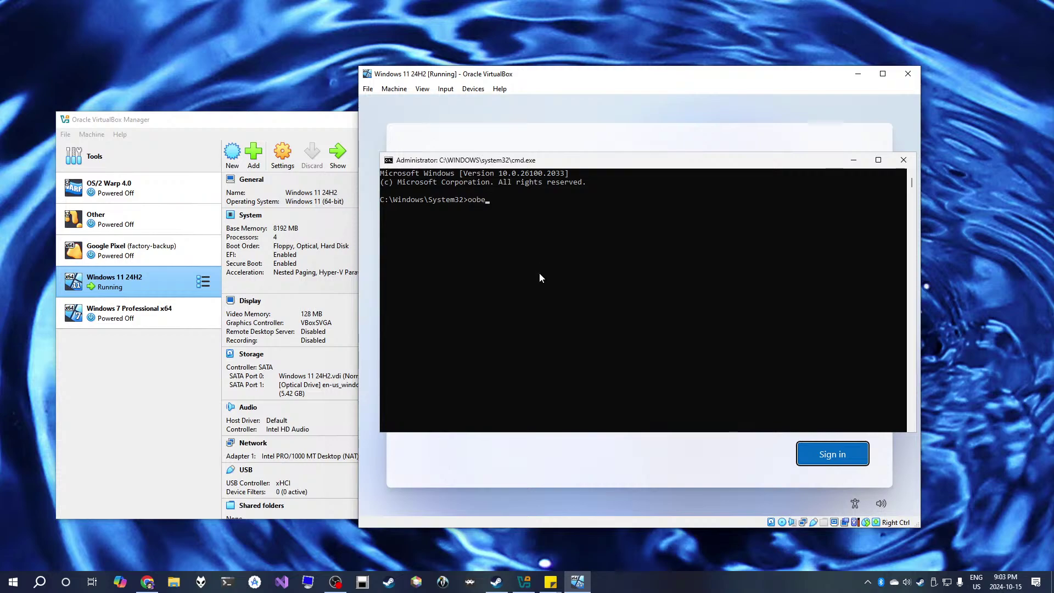
text(\BypassNRO.cmd)
key(Return)
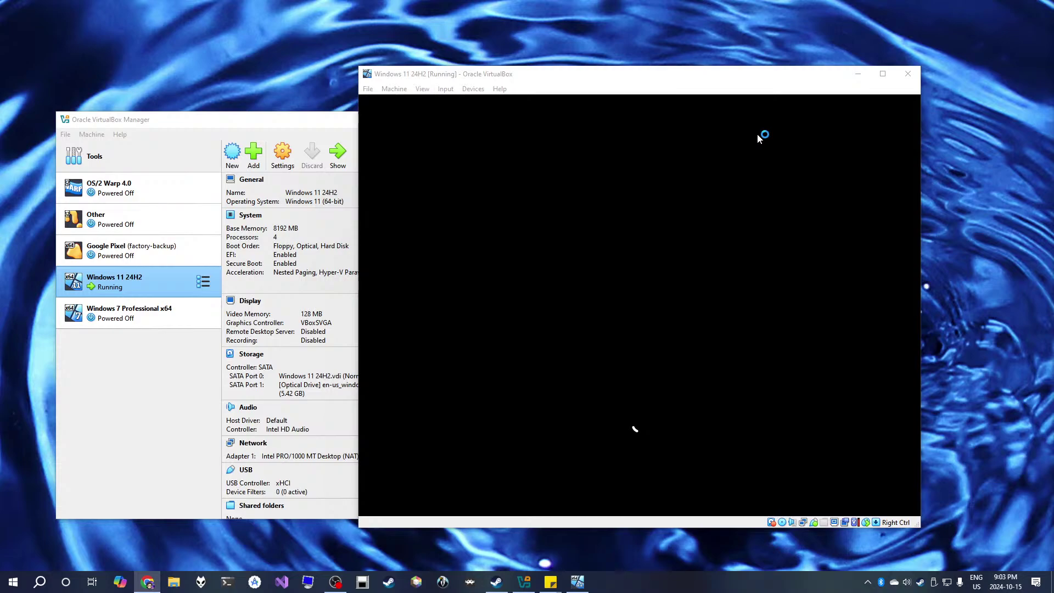
click(518, 75)
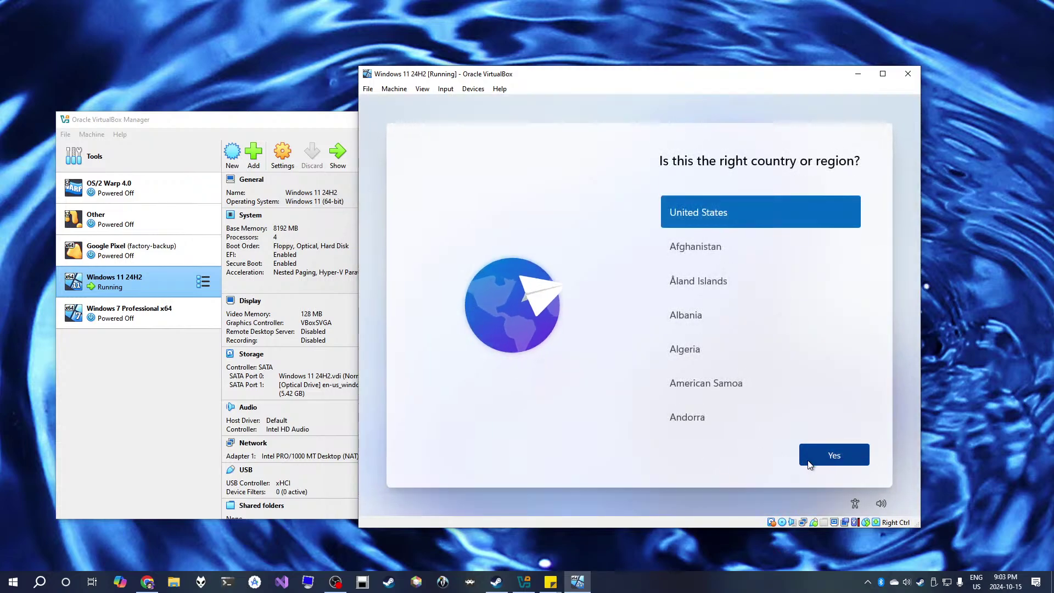
click(809, 464)
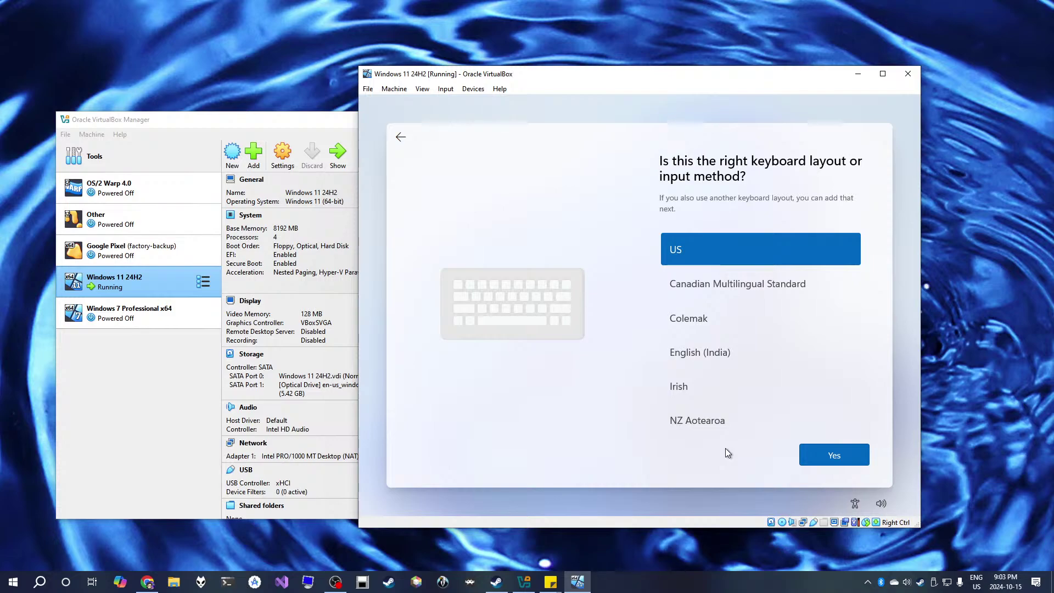
Open a command prompt at the keyboard layout page and release the network address with ipconfig /release.
key(shift+F10)
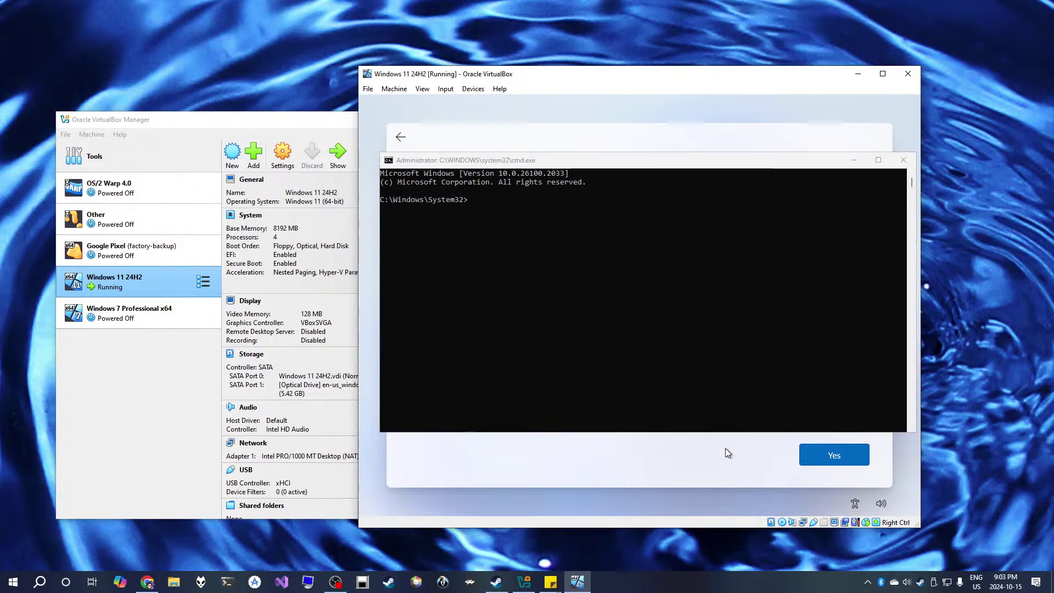
click(659, 331)
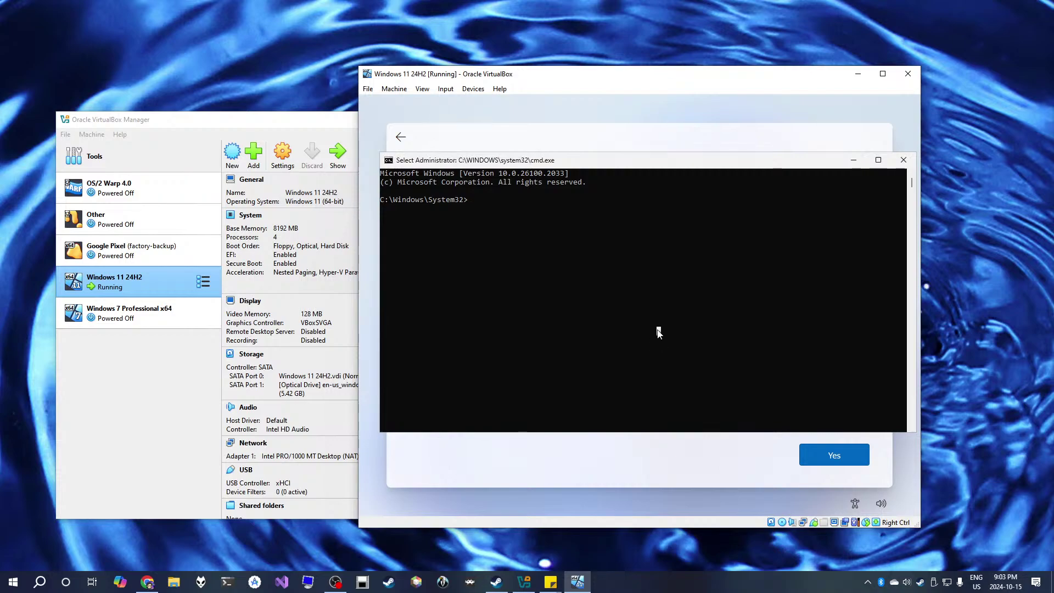
text(ipconfig /)
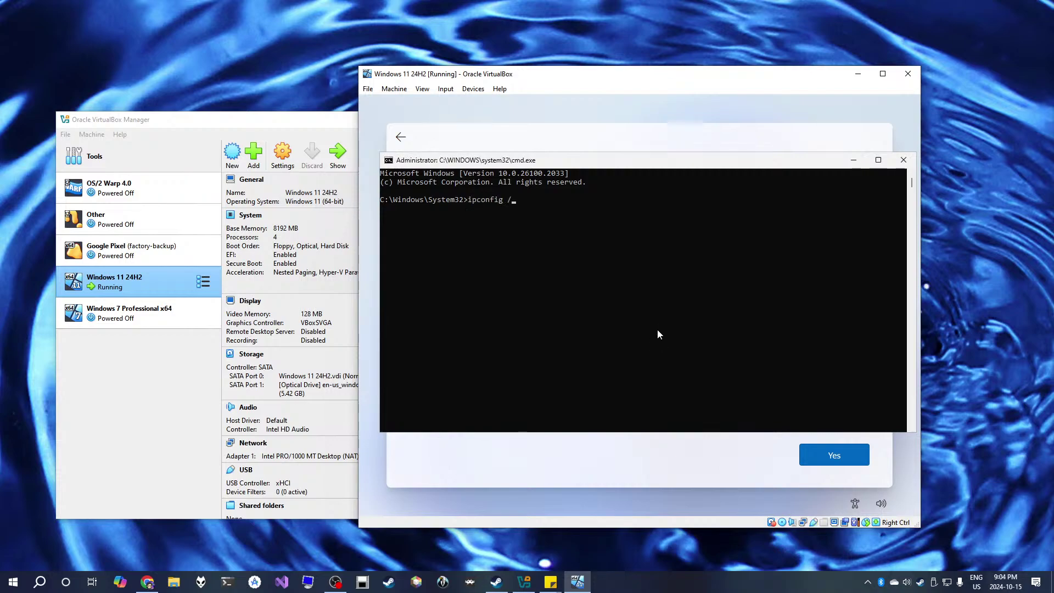
text(release)
key(Return)
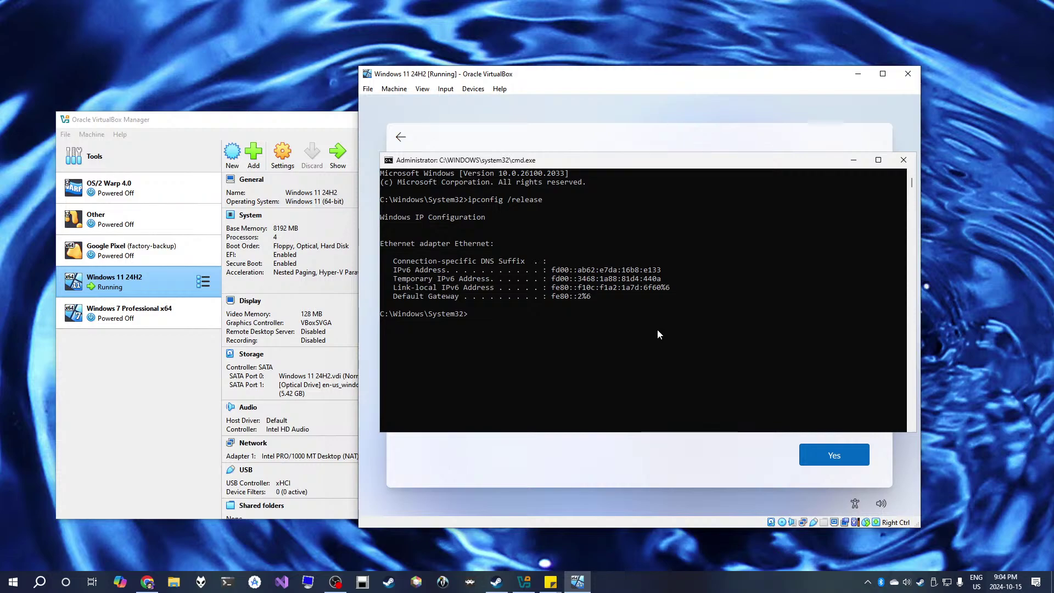
Reuse the previous command with a 6 appended to run ipconfig /release6 for the IPv6 address.
key(Up)
key(Right)
key(Right)
key(Right)
key(Right)
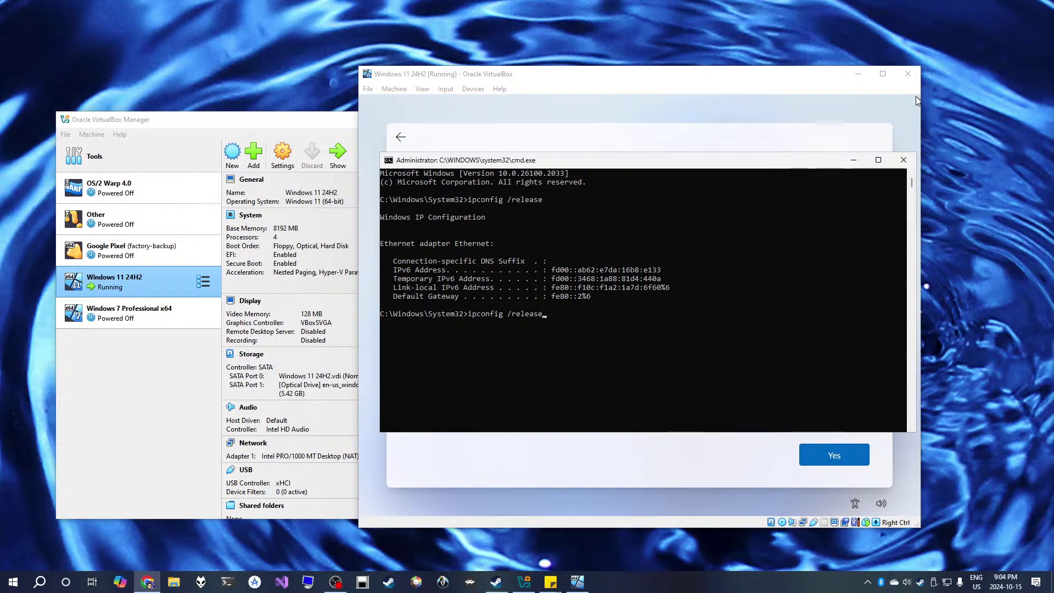
click(667, 296)
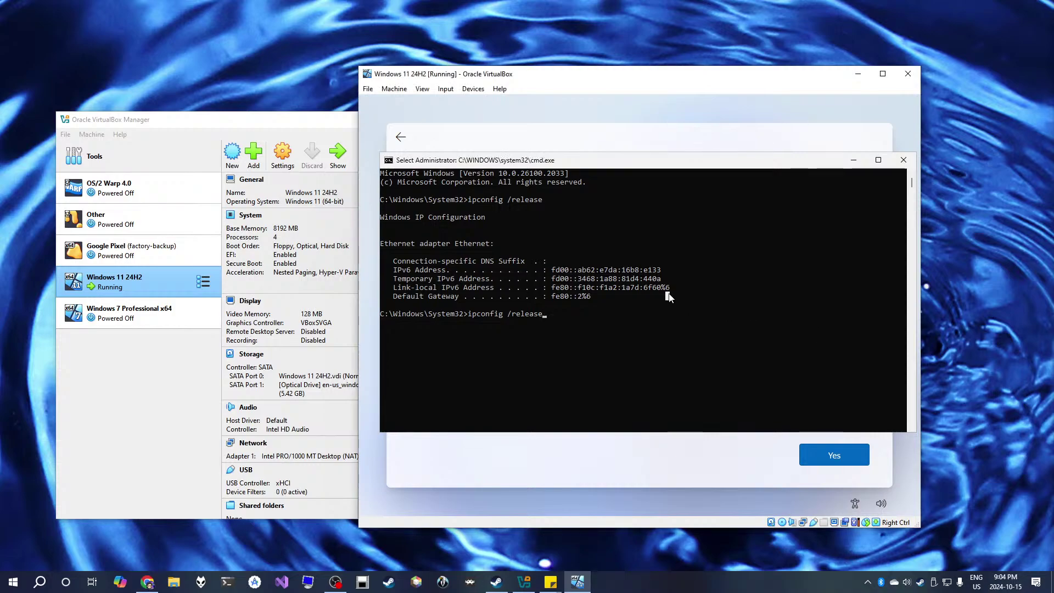
text(6)
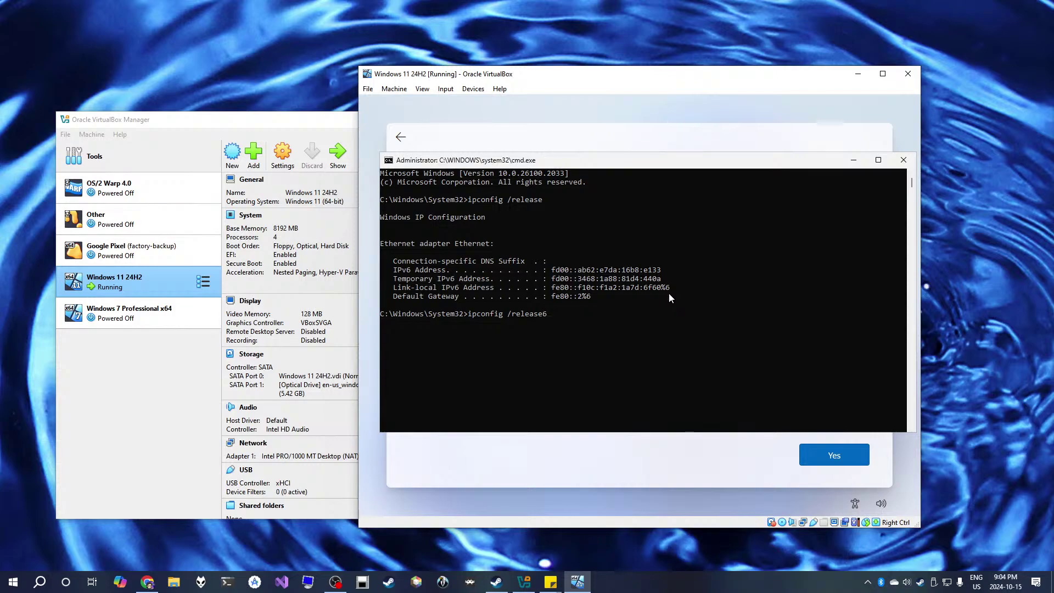
key(Return)
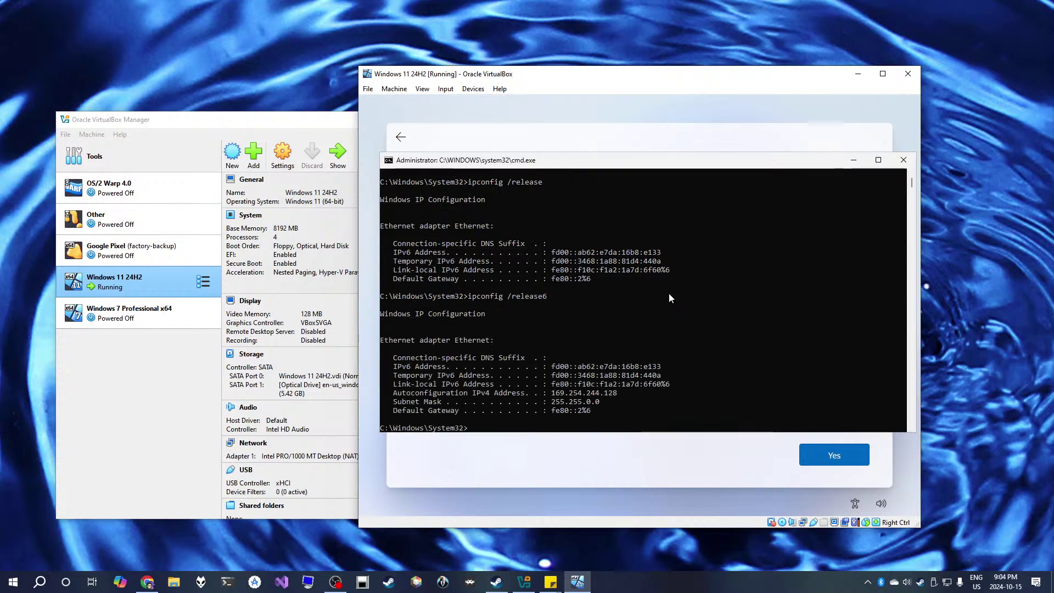
Run ipconfig /release once more and close the command prompt.
key(Up)
key(Up)
key(Return)
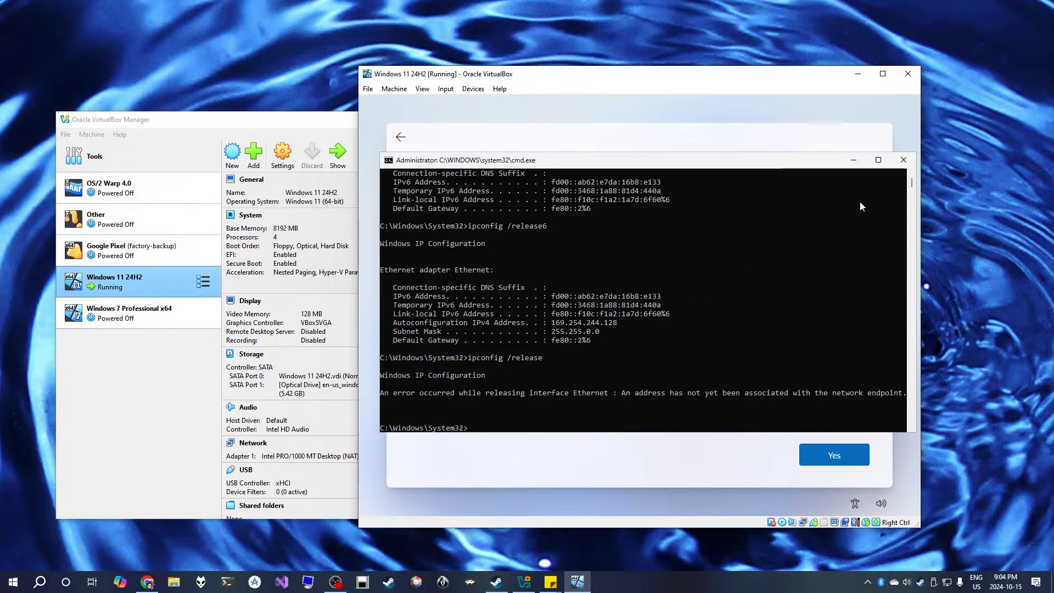
click(903, 160)
Confirm the US keyboard layout, skip adding a second one, and continue the setup without an internet connection.
click(840, 459)
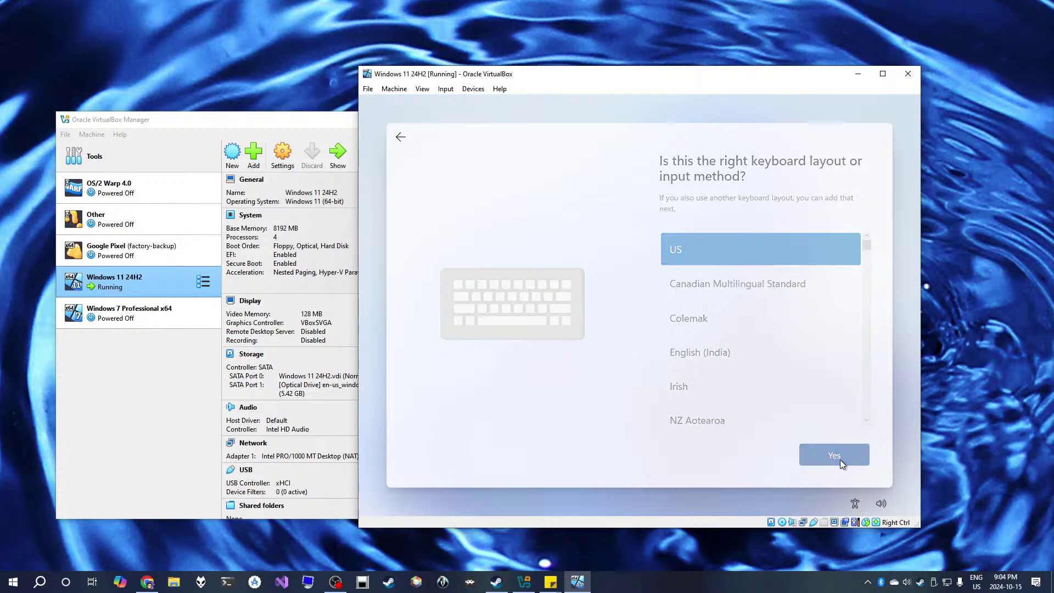
click(826, 456)
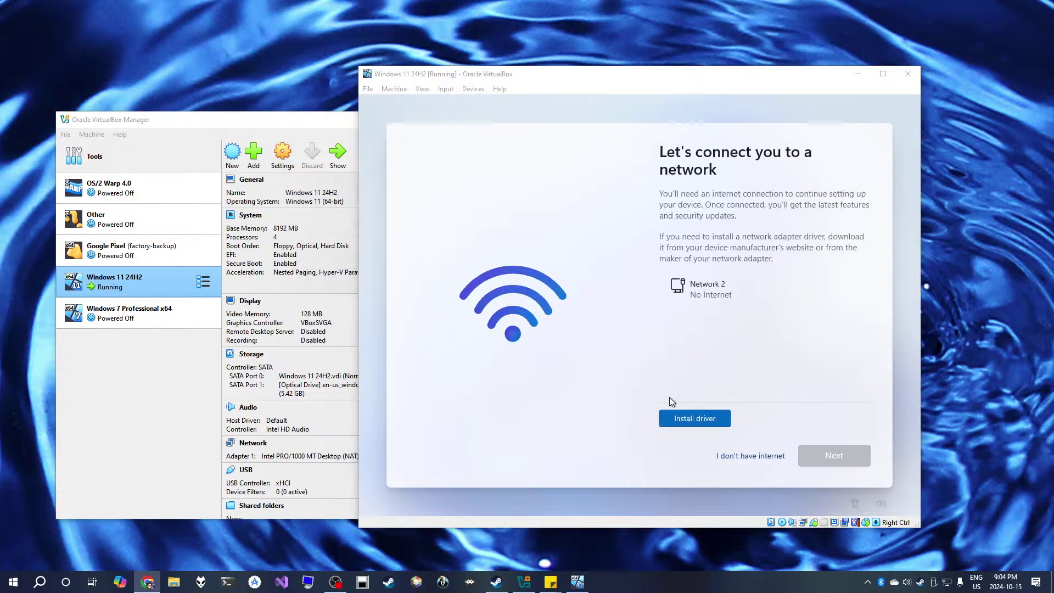
click(738, 456)
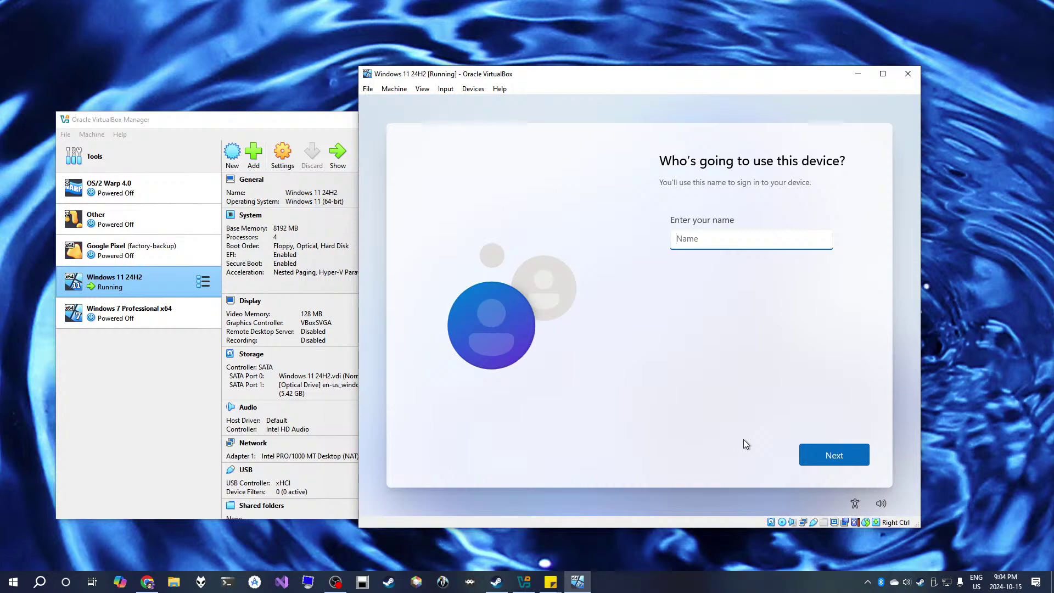
Enter the user's name for the local account and continue with the password left blank.
text(Lucas)
click(833, 447)
click(831, 450)
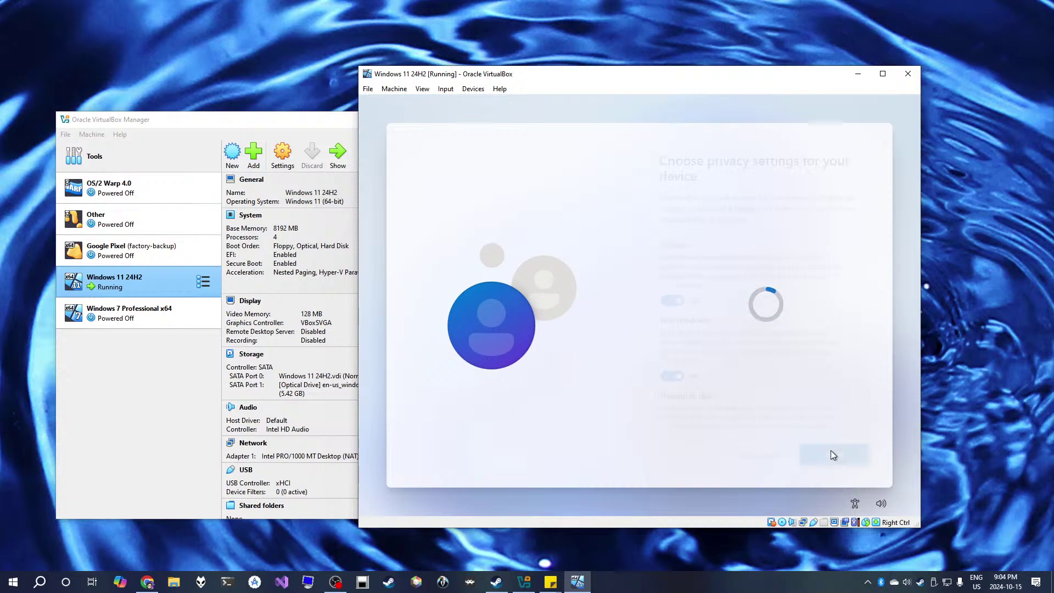
Turn off location, Find my device, optional diagnostic data, inking and typing, and tailored experiences, and accept the privacy settings.
click(678, 303)
click(679, 367)
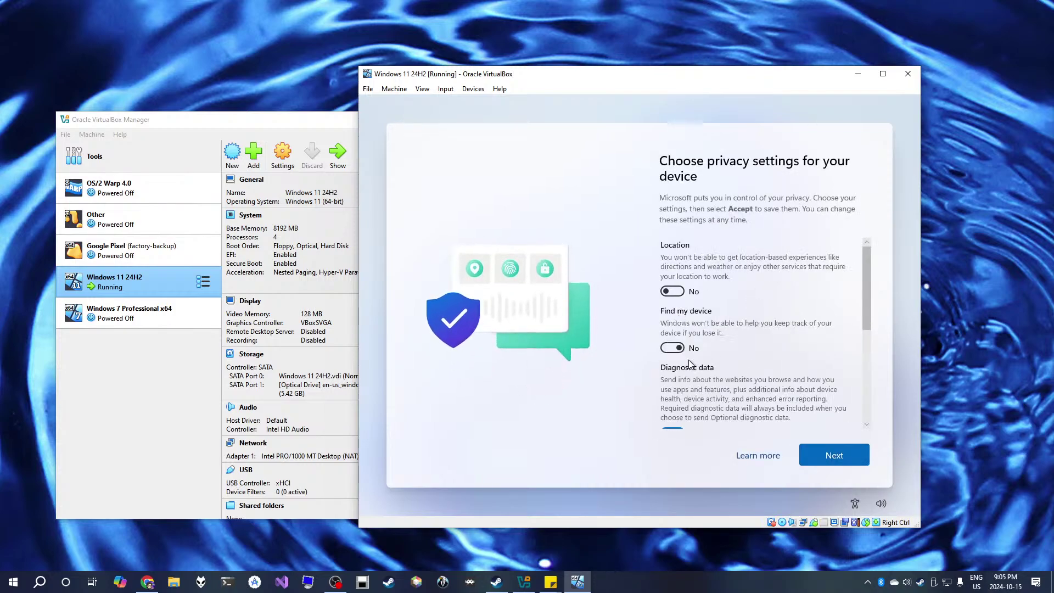
click(680, 427)
scroll(693, 388, down, 2)
click(707, 363)
scroll(707, 360, down, 3)
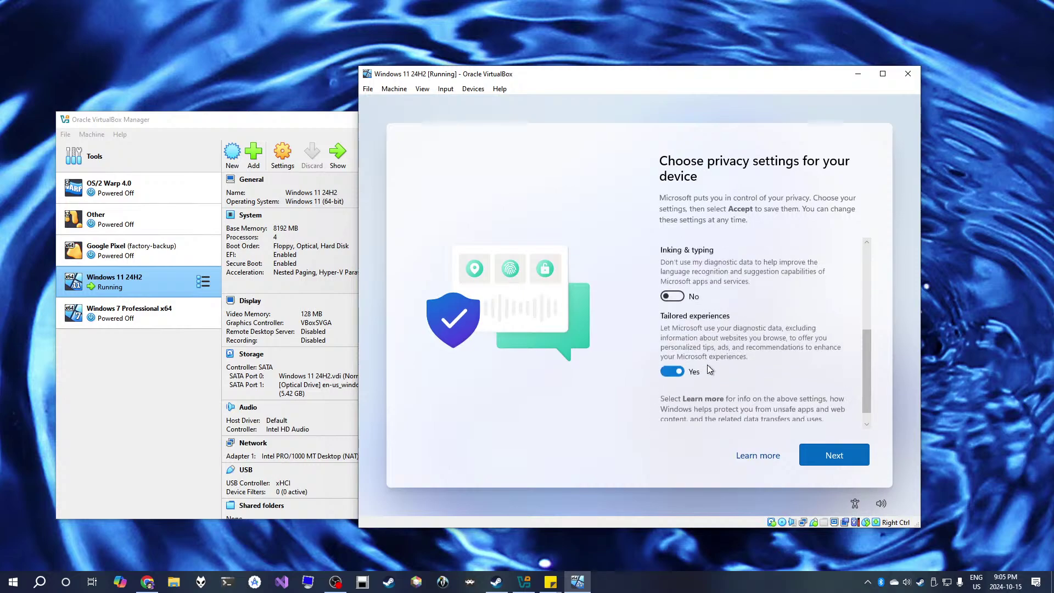
click(707, 350)
scroll(721, 374, up, 3)
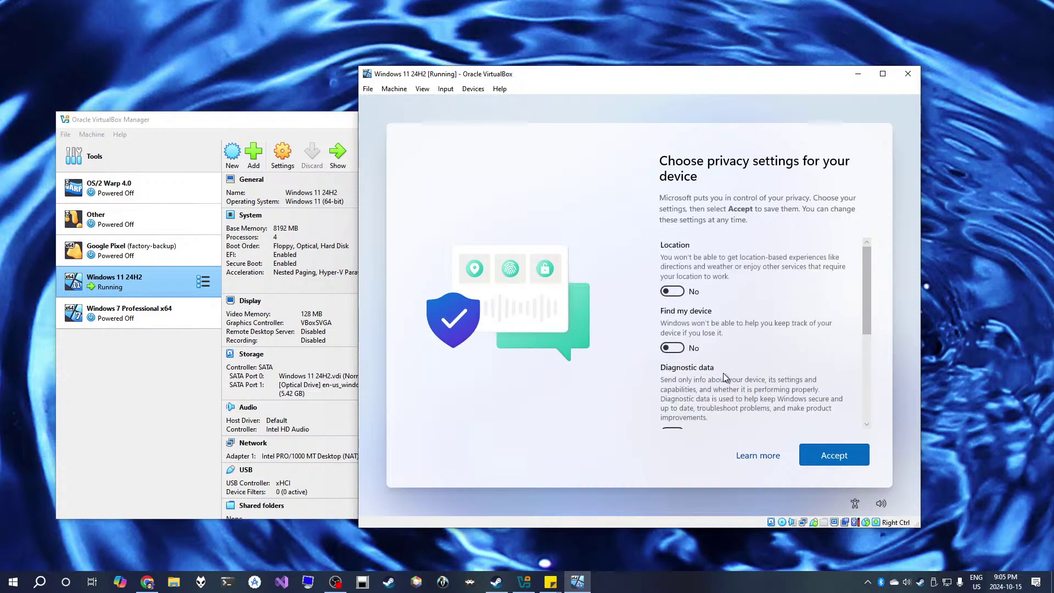
click(831, 460)
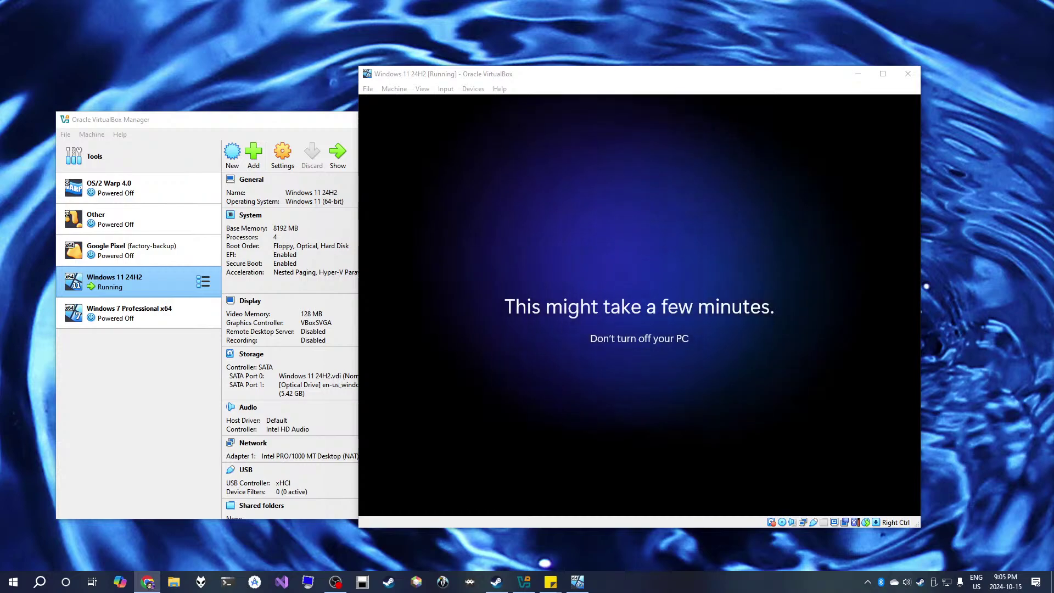
Dismiss the open Start menu on the new desktop and search Windows for bitlocker.
key(alt+Tab)
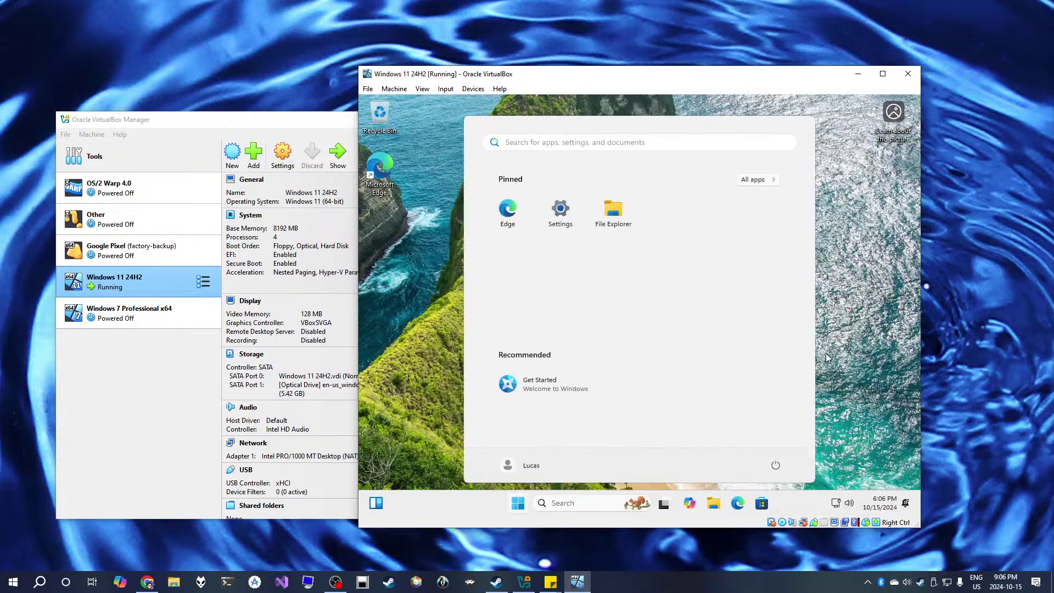
click(855, 350)
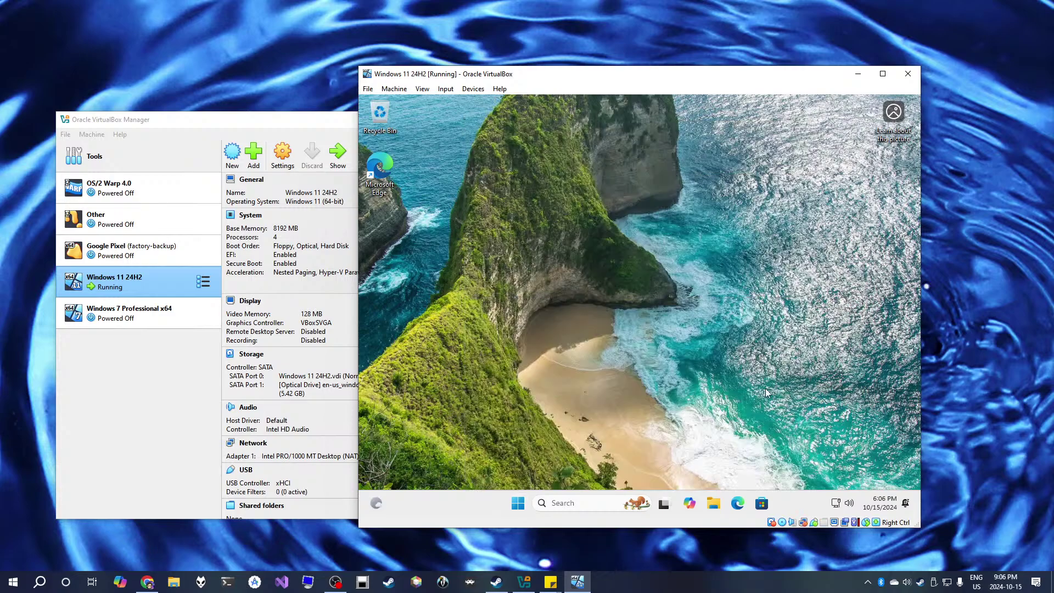
click(518, 503)
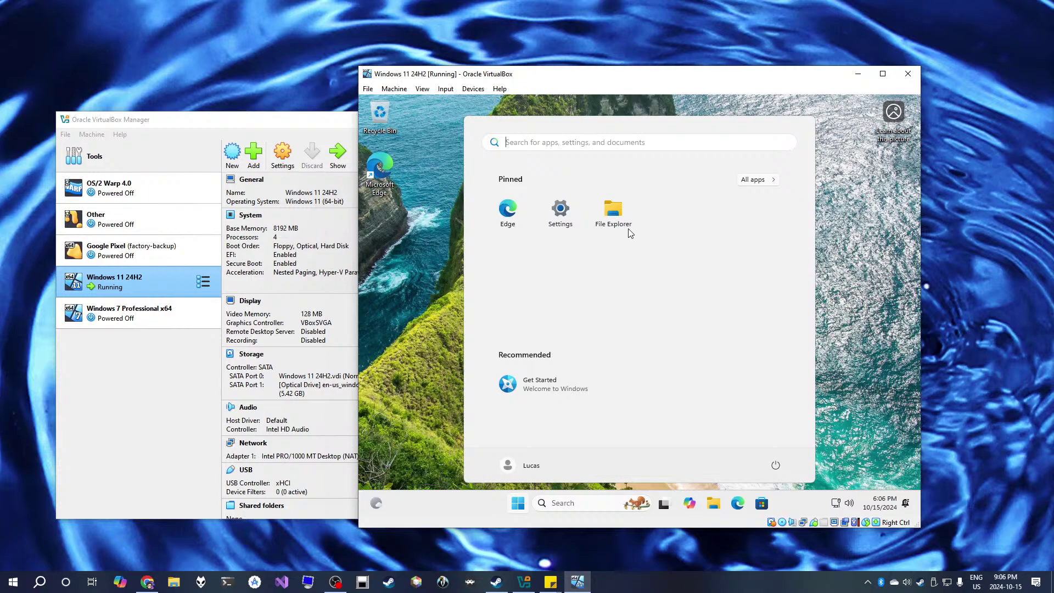
text(bitl)
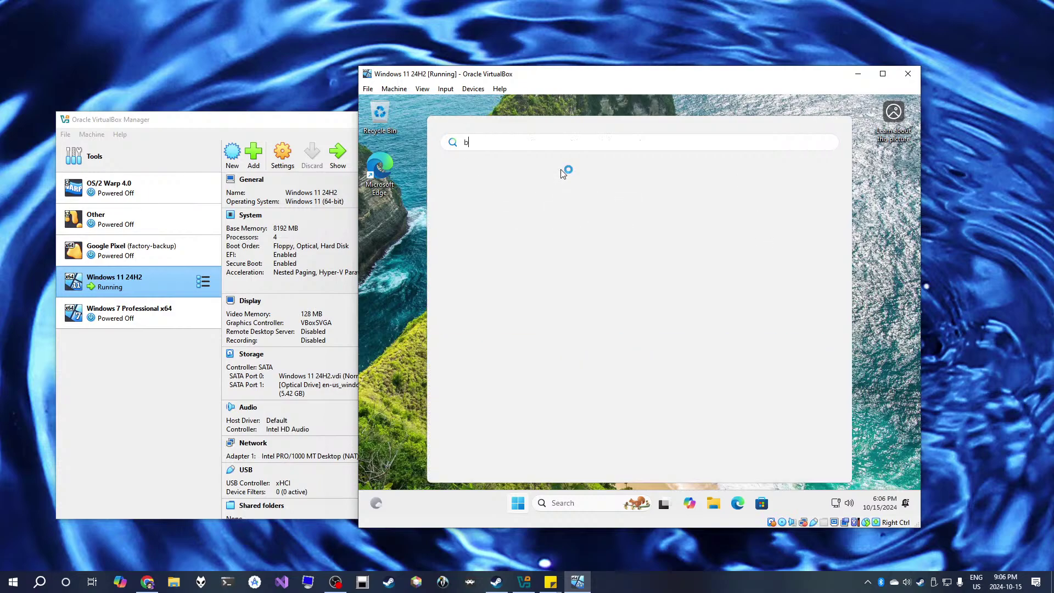
text(ocker)
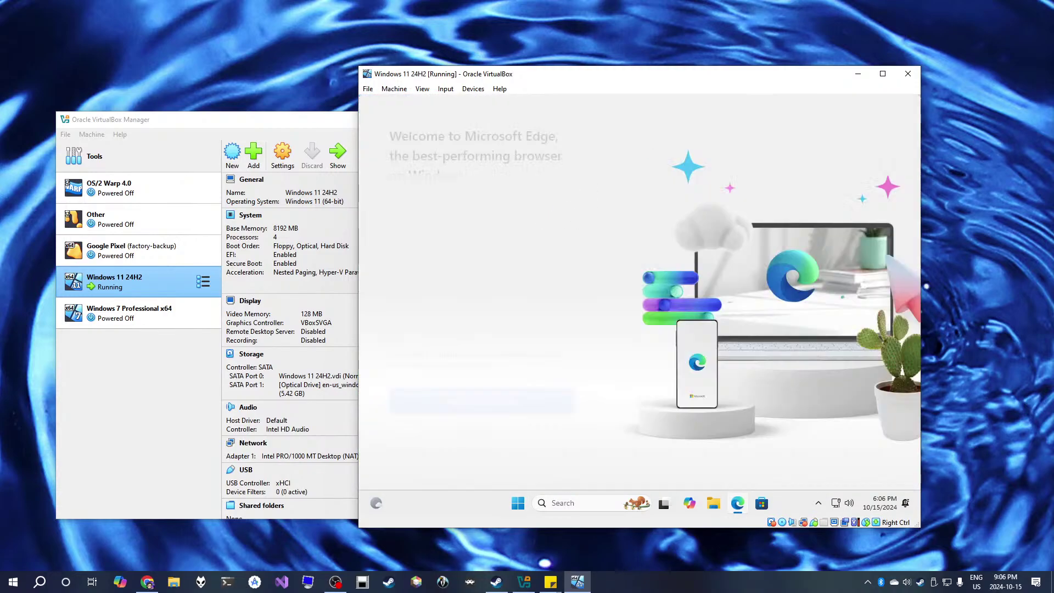
Complete the Microsoft Edge welcome setup with regular browser data import and Microsoft experience personalization turned off, and close the browser.
click(484, 431)
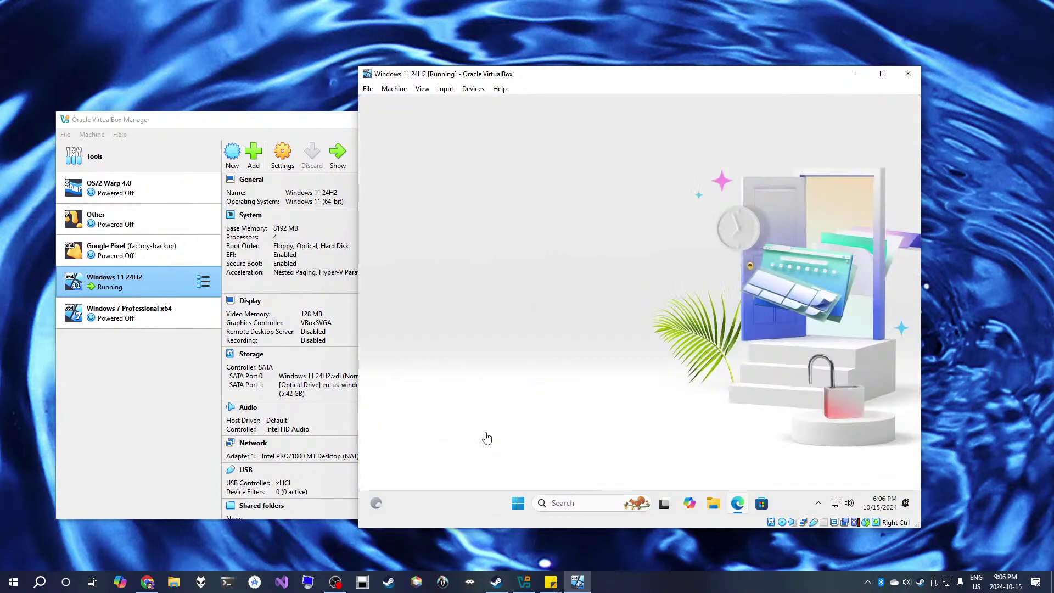
click(395, 370)
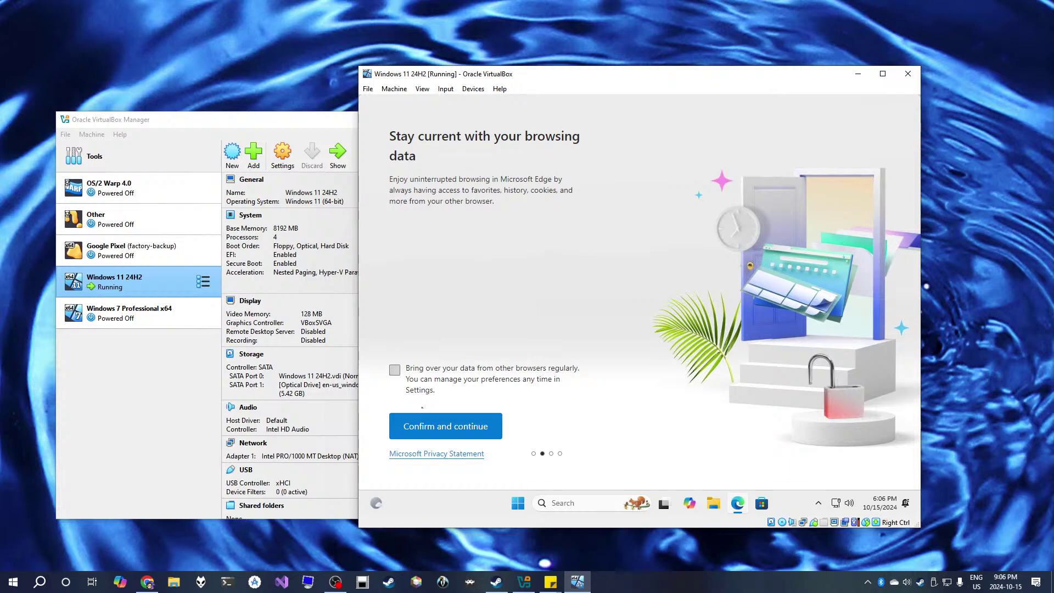
click(438, 424)
click(481, 434)
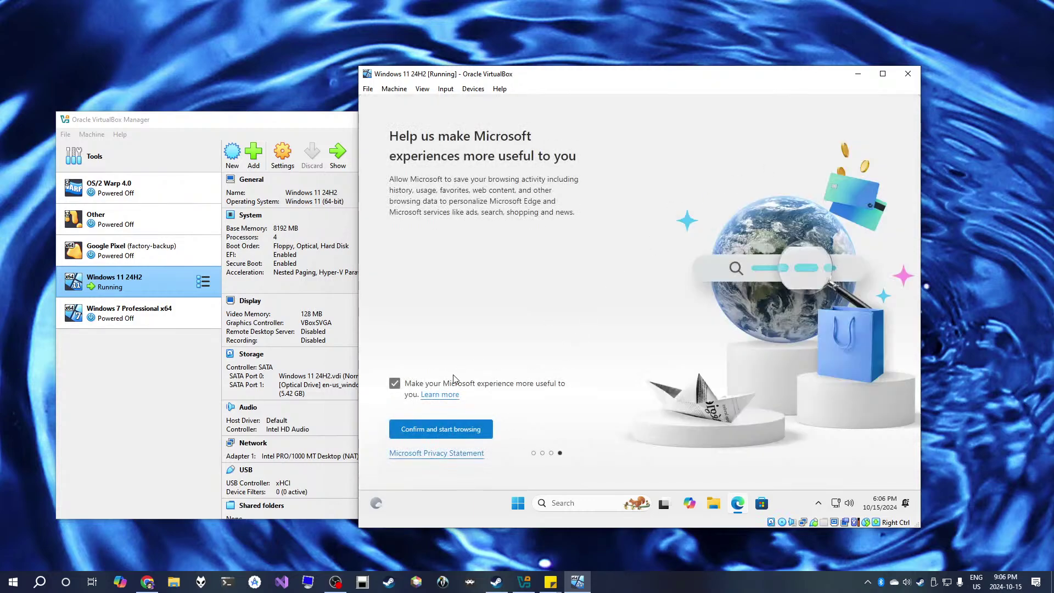
click(395, 383)
click(441, 429)
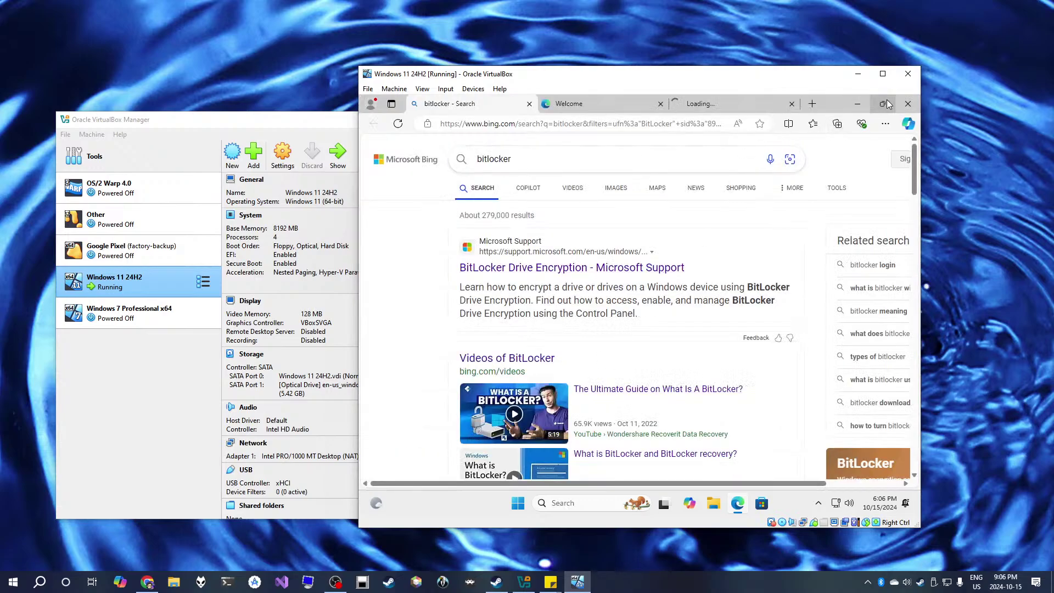
click(907, 104)
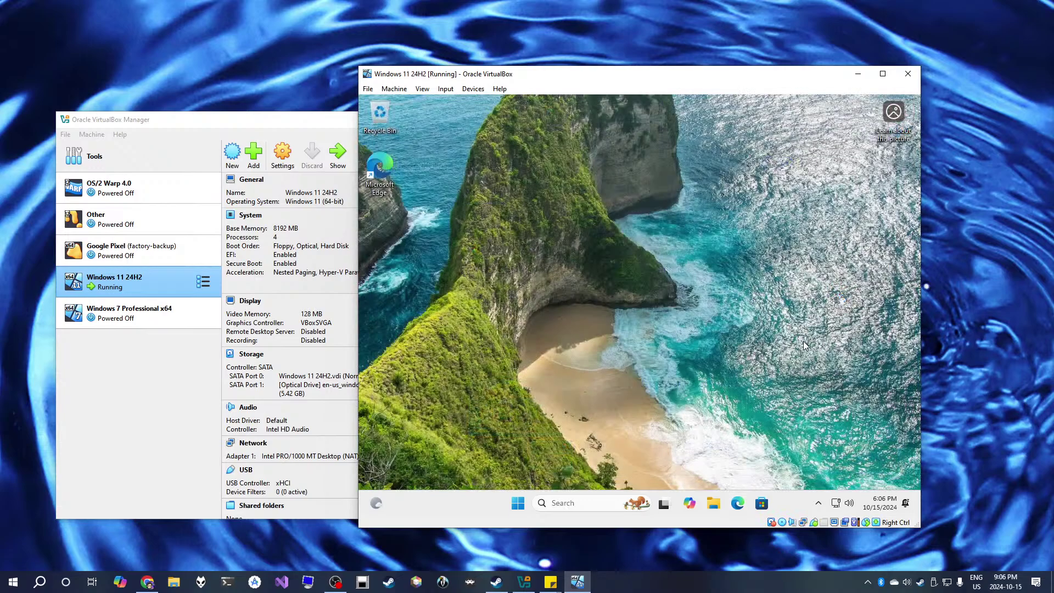
Open Control Panel, examine the System and Security category for a BitLocker entry, and close Control Panel.
click(553, 509)
text(conmtro)
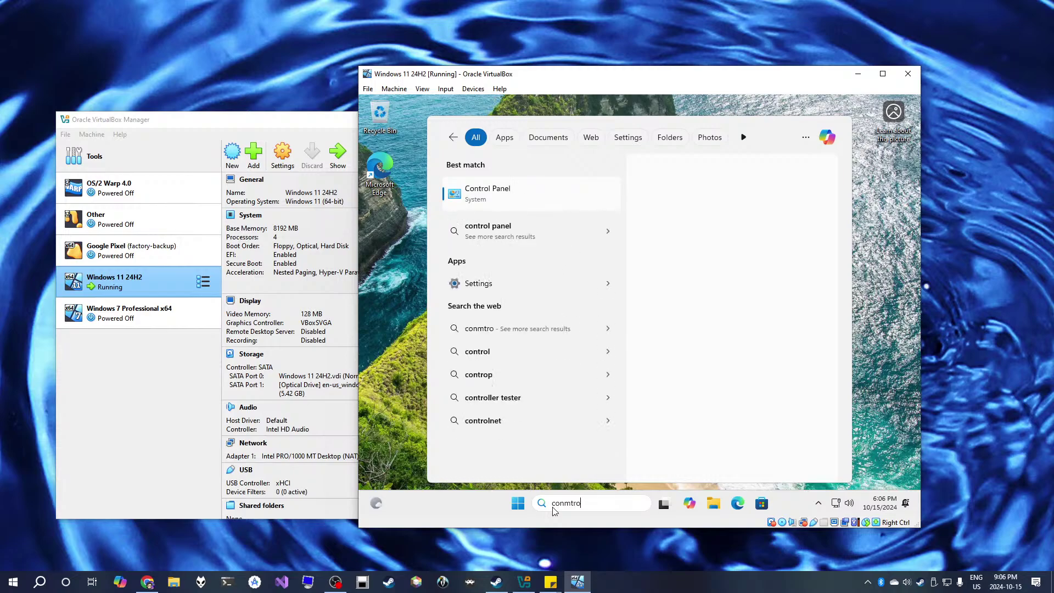
click(534, 201)
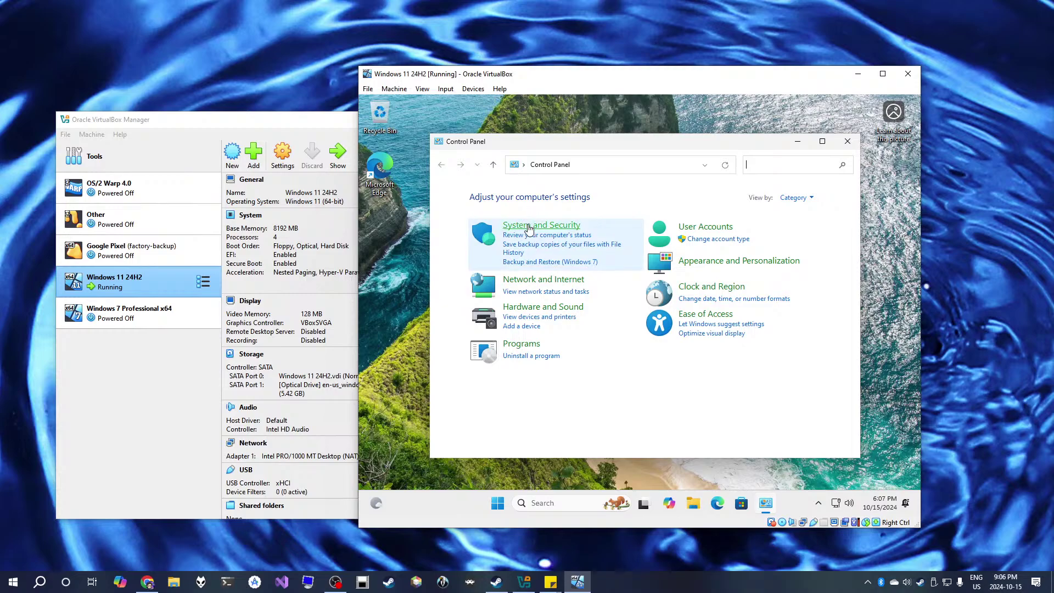
click(529, 225)
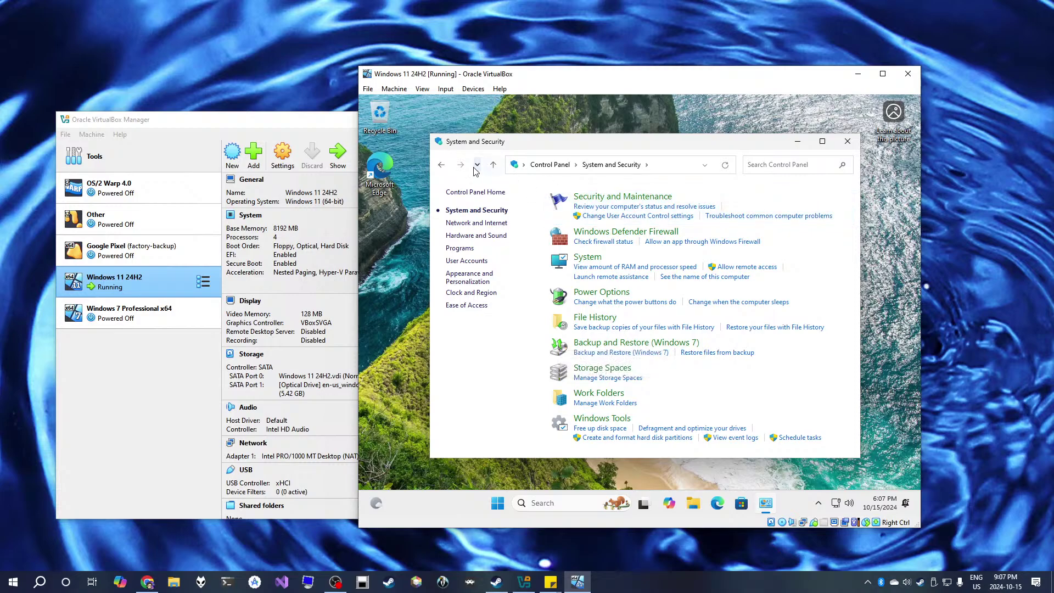
click(442, 168)
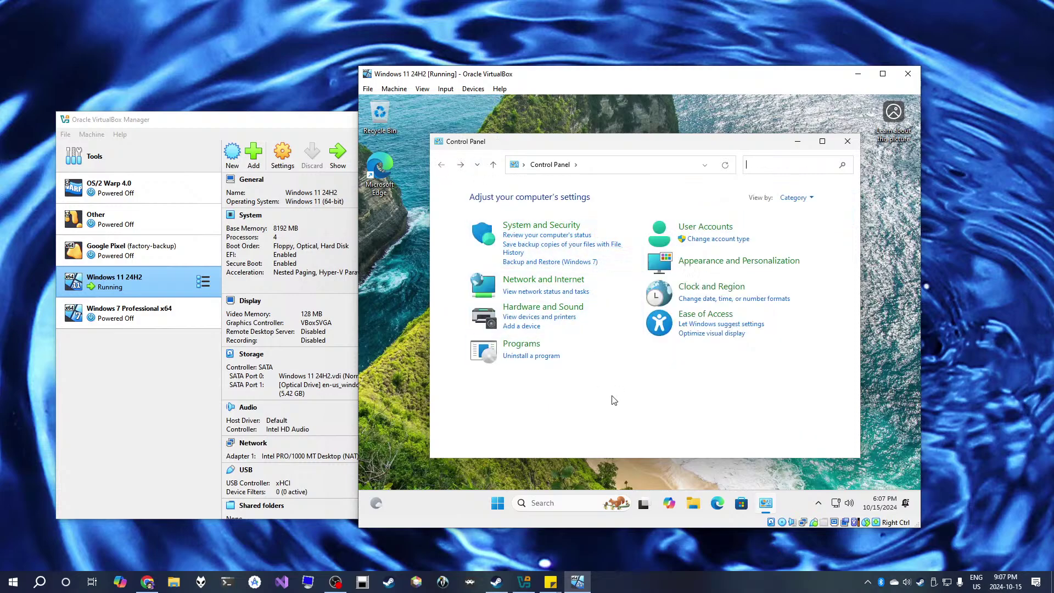
click(846, 142)
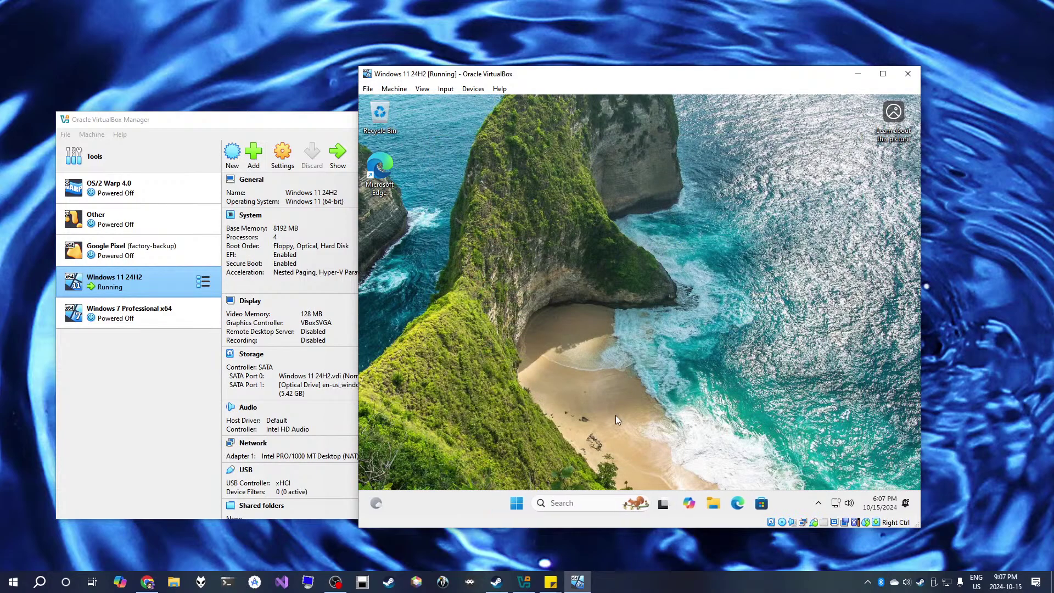
Search Windows for regedit and open the Registry Editor with administrator permission.
click(558, 494)
text(regedit)
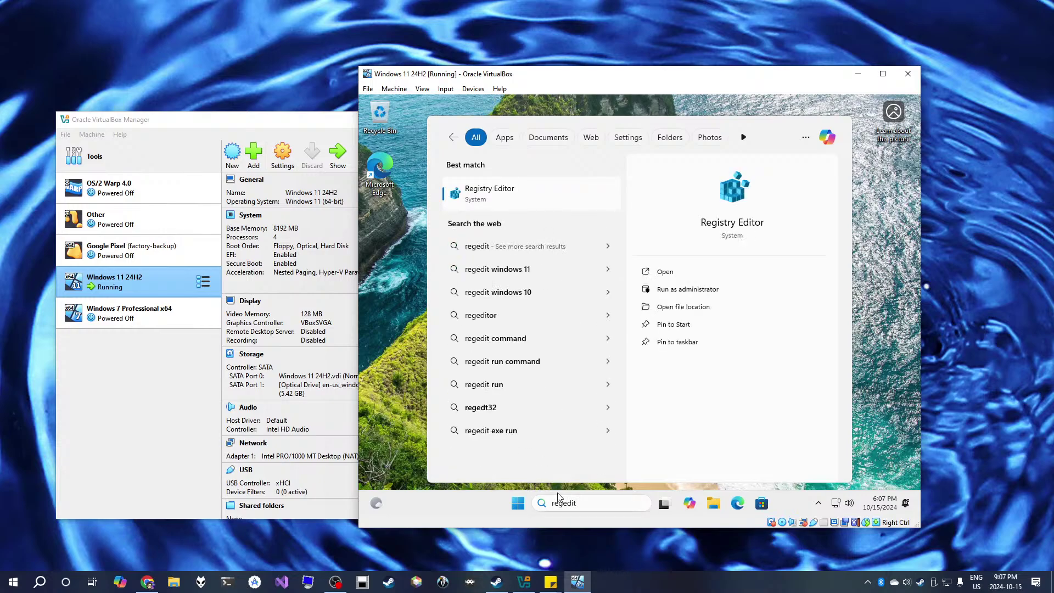
key(Return)
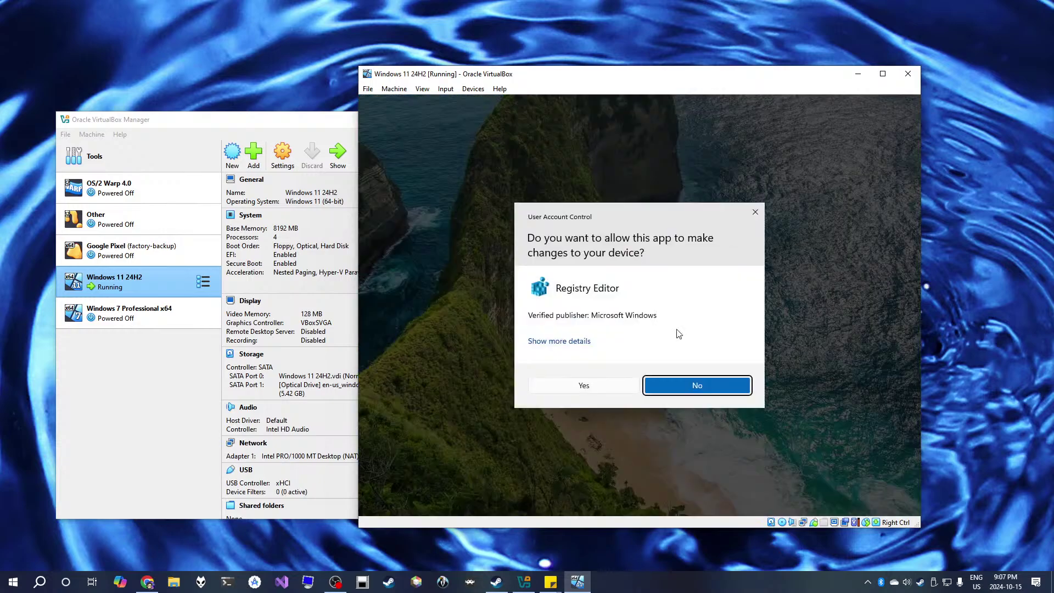
click(584, 390)
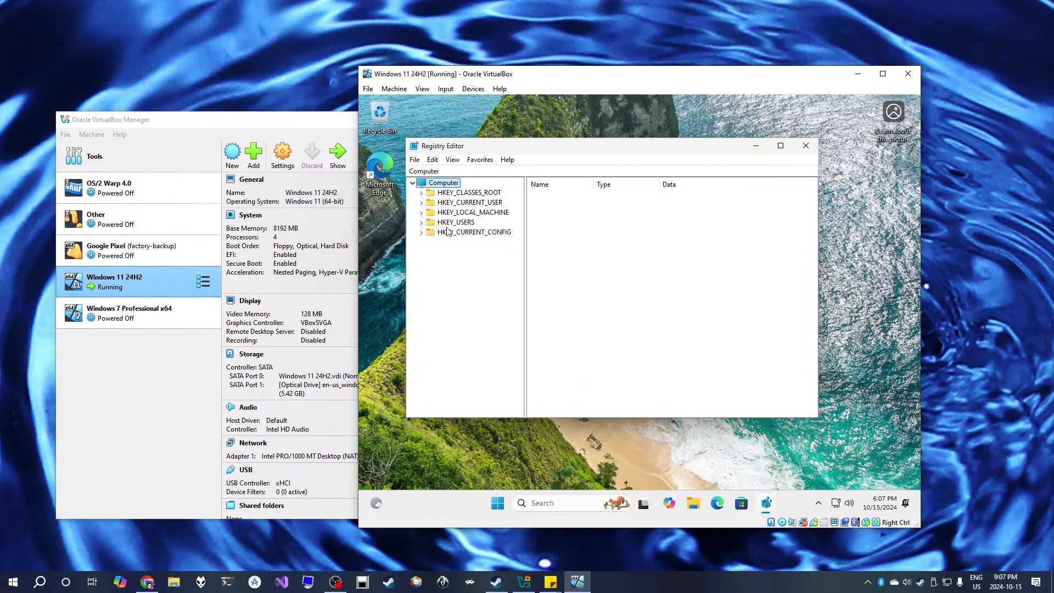
Examine the values in the HKEY_LOCAL_MACHINE\SYSTEM\CurrentControlSet\Control\BitLocker key, and close the Registry Editor.
click(421, 213)
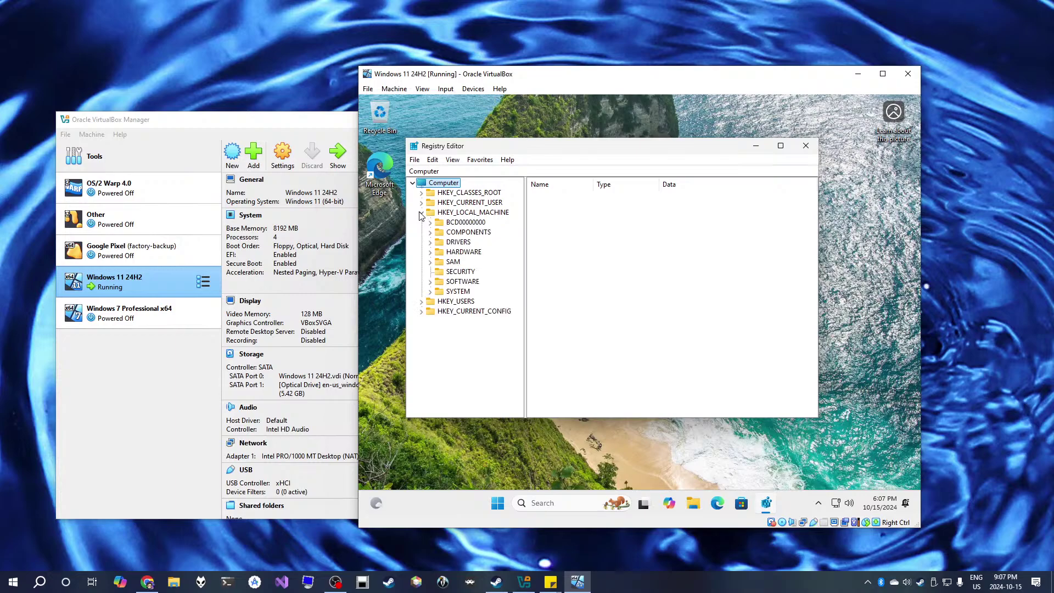
click(430, 292)
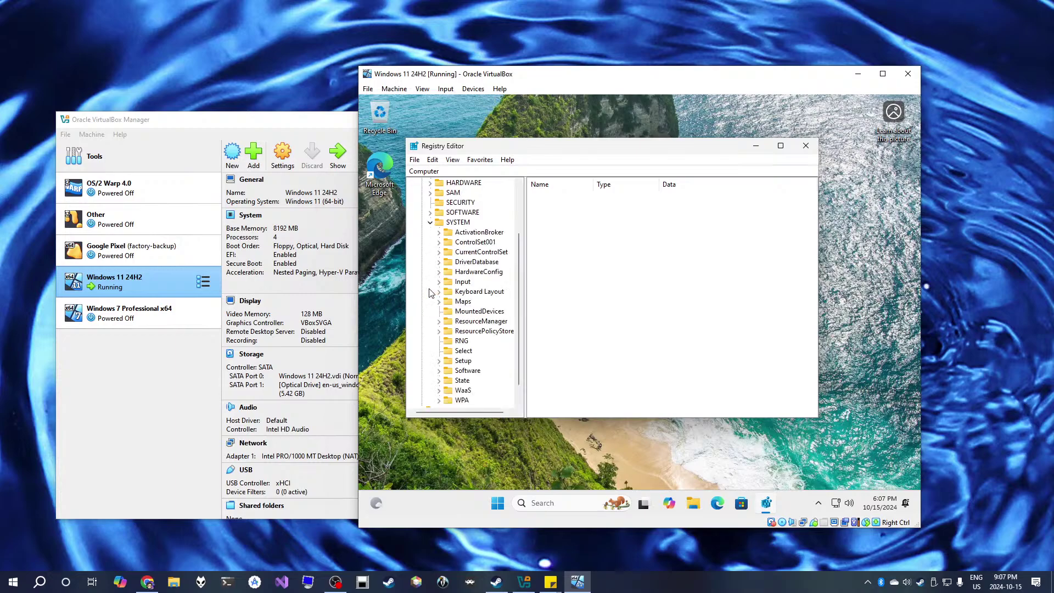
click(438, 252)
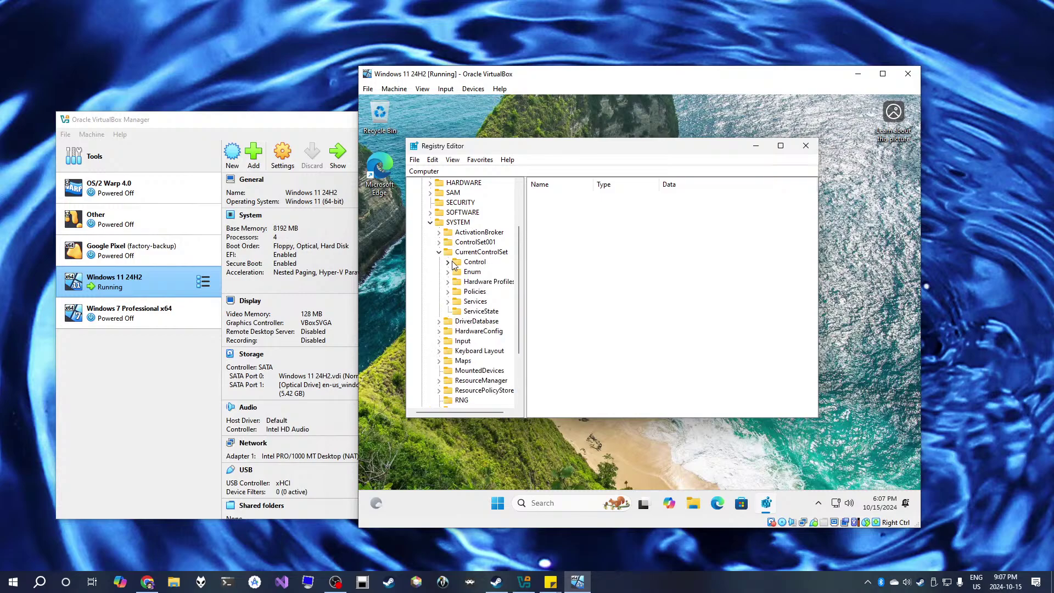
click(449, 262)
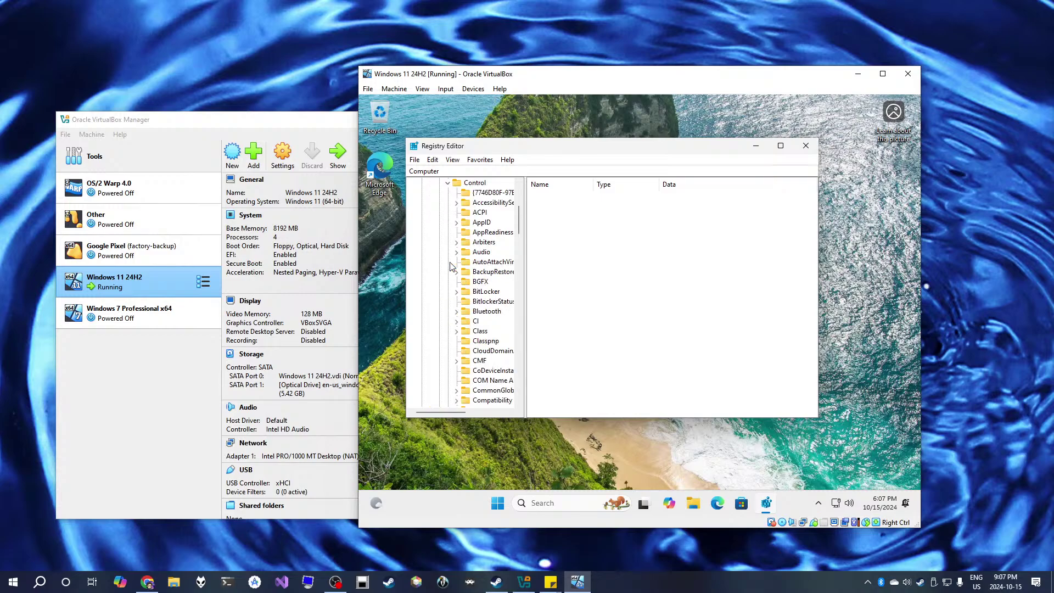
click(479, 293)
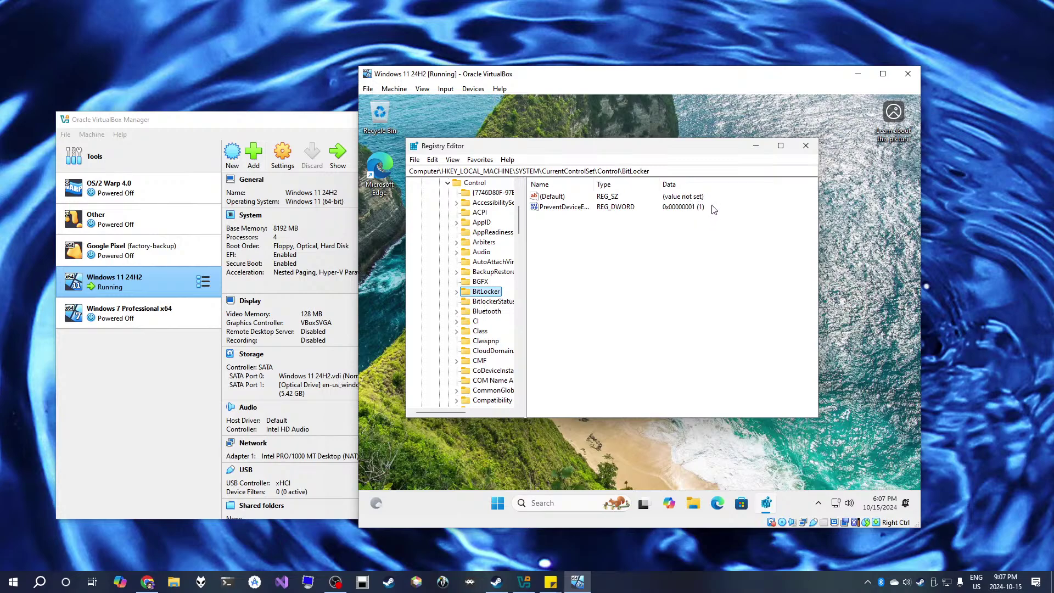
click(799, 146)
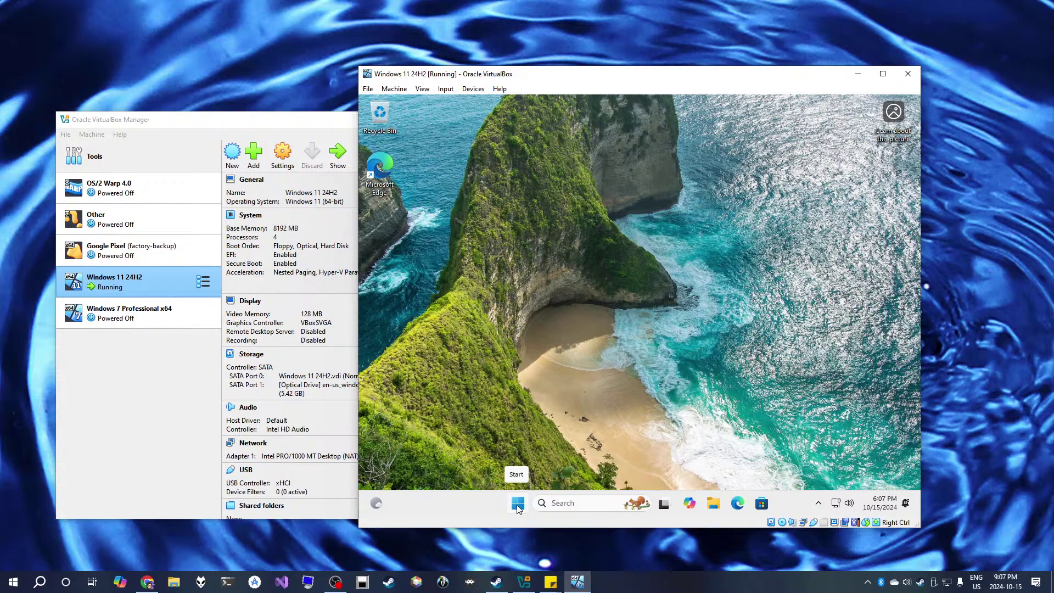
Shut down Windows 11 in the virtual machine.
click(518, 504)
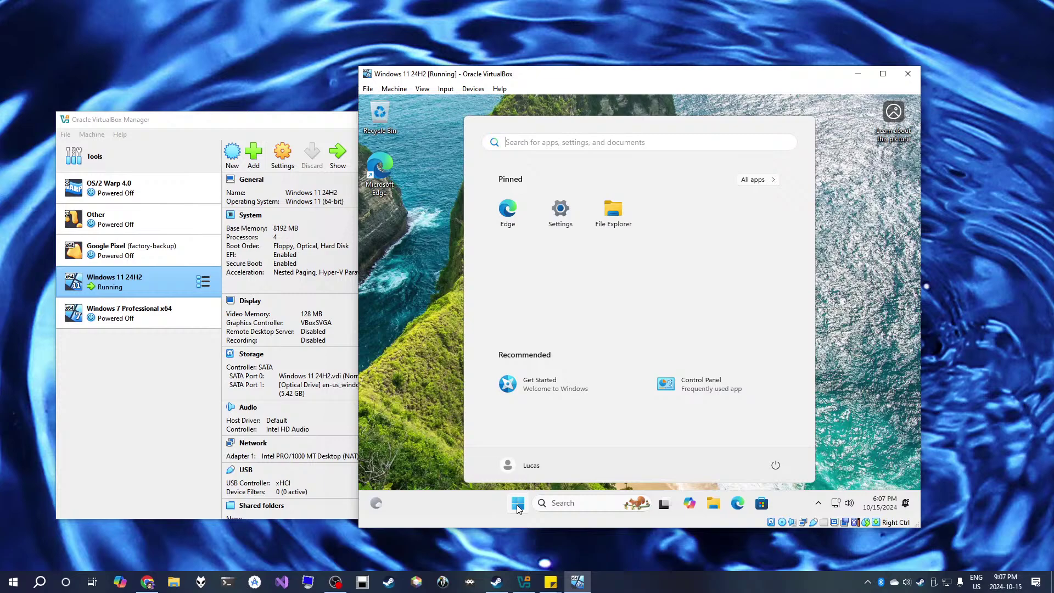
click(774, 465)
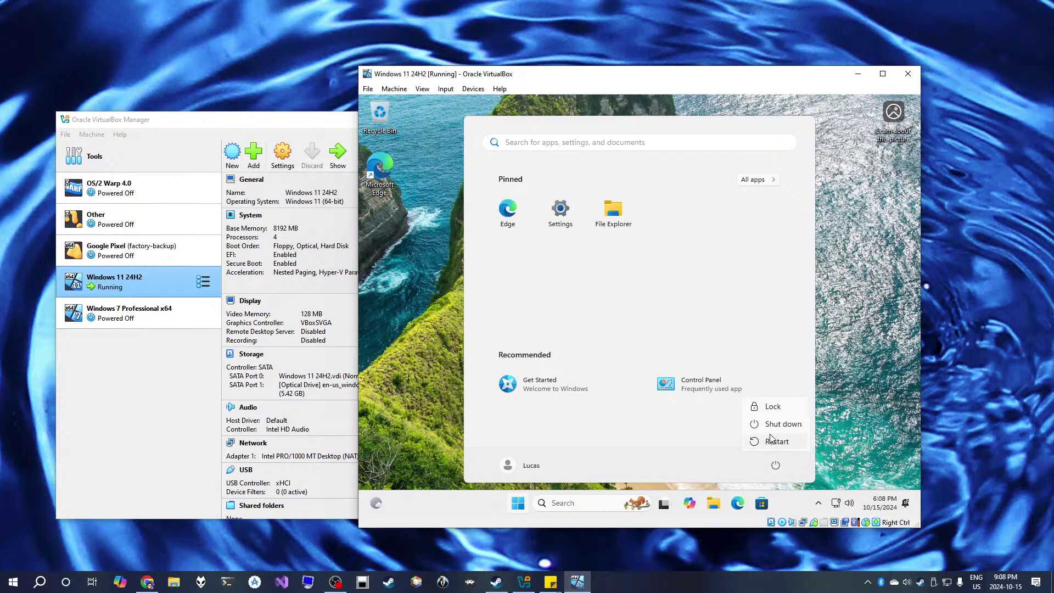
click(774, 424)
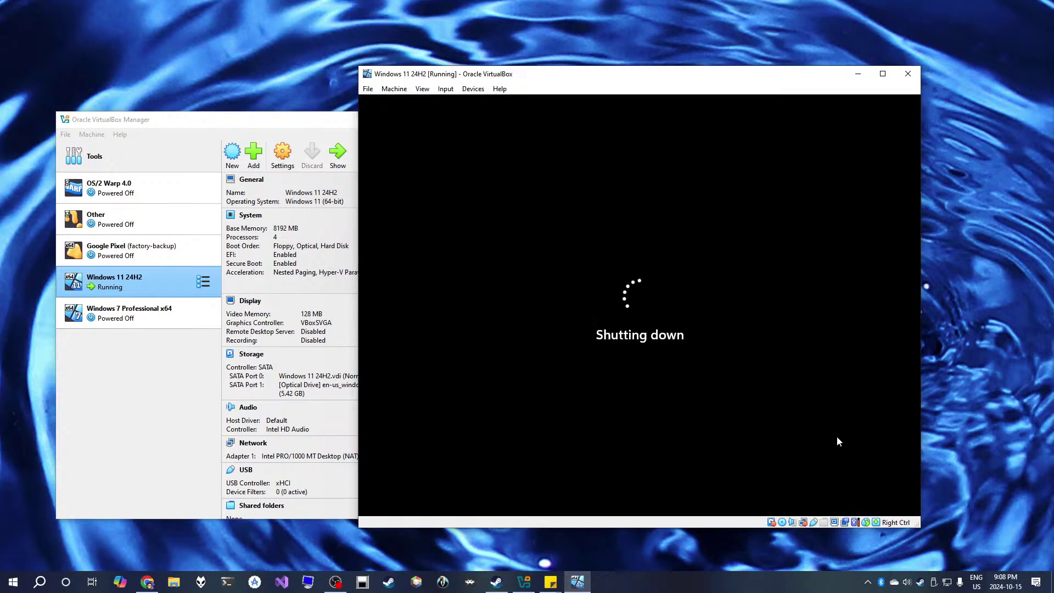